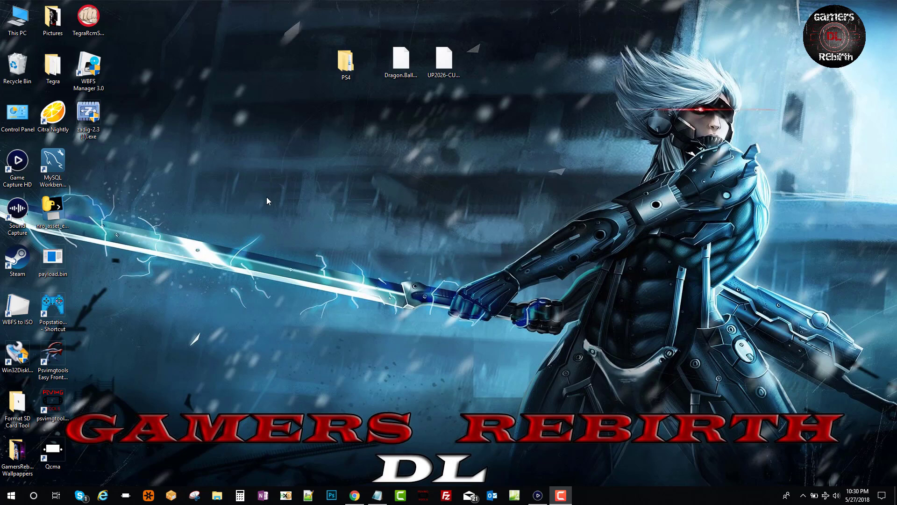
pyautogui.click(349, 72)
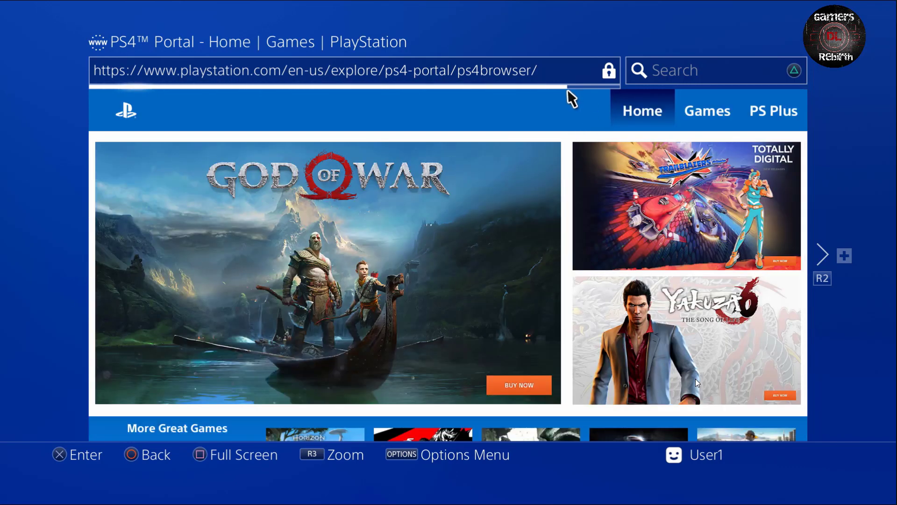
# Open the PS4 browser's settings and delete all cookies.
pyautogui.press('F3')
pyautogui.press('Down')
pyautogui.press('Down')
pyautogui.press('Down')
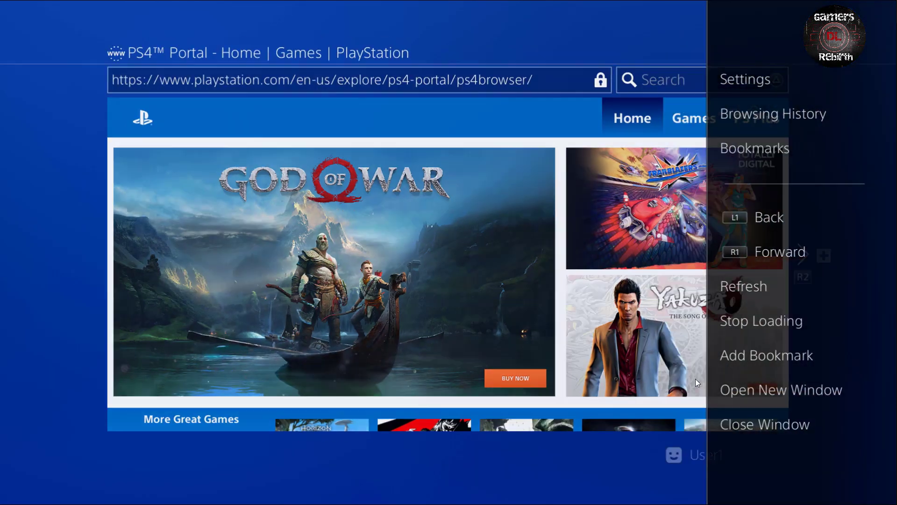
pyautogui.press('Return')
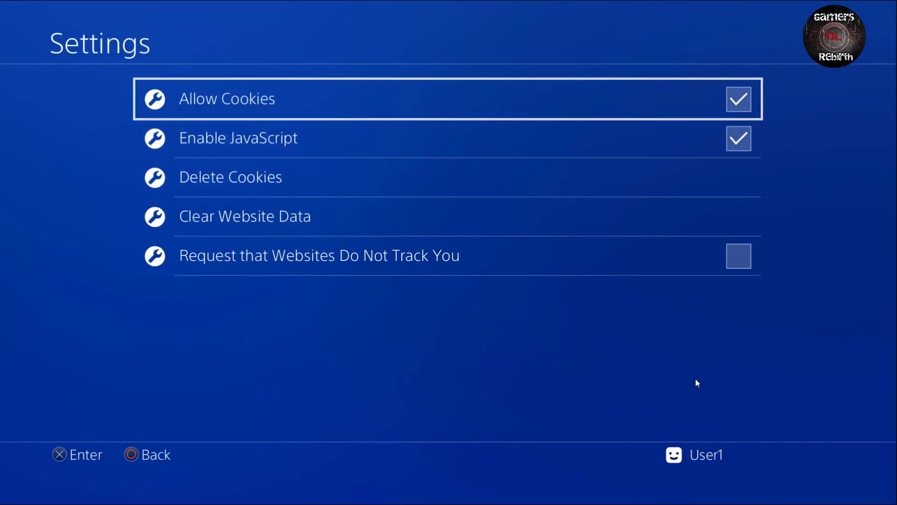
pyautogui.press('Down')
pyautogui.press('Down')
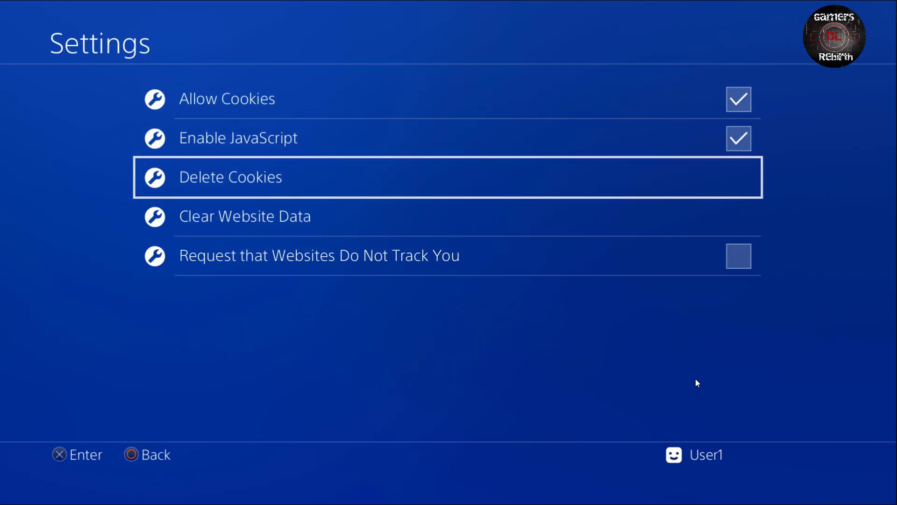
pyautogui.press('Return')
pyautogui.press('Return')
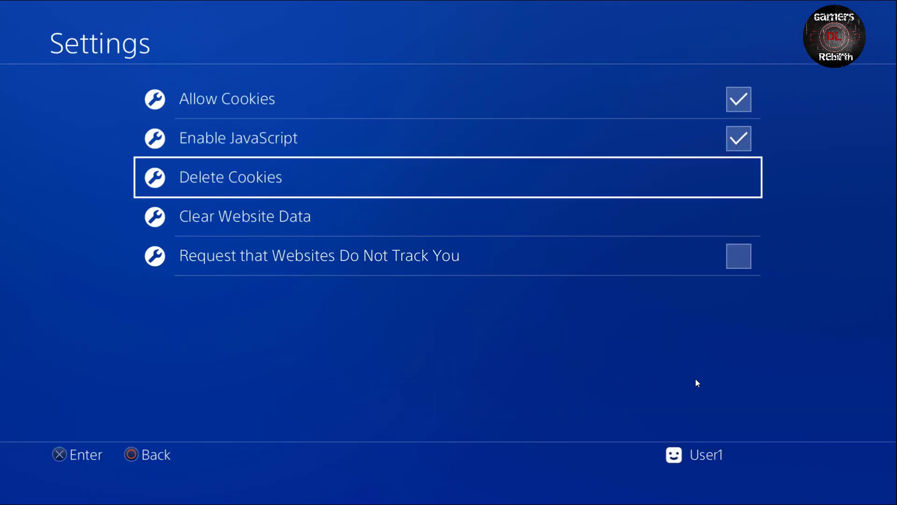
# Clear the PS4 browser's website data and leave its settings.
pyautogui.press('Down')
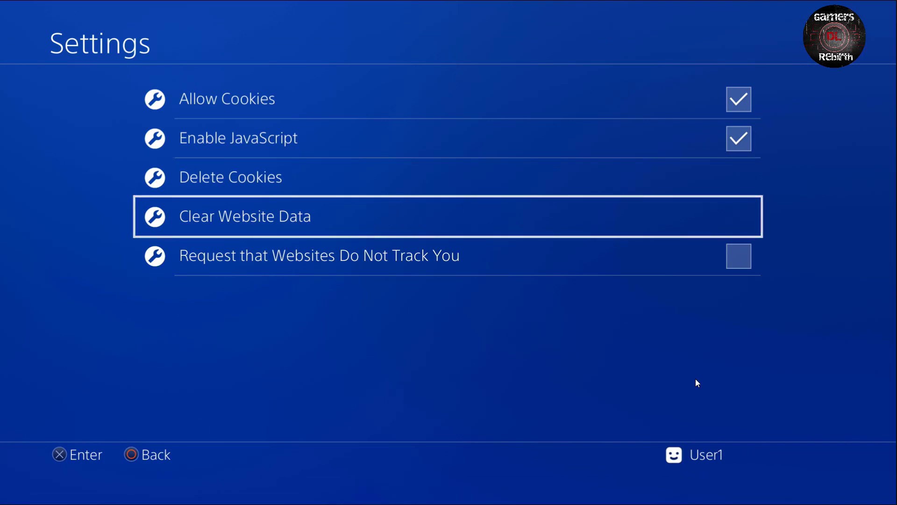
pyautogui.press('Return')
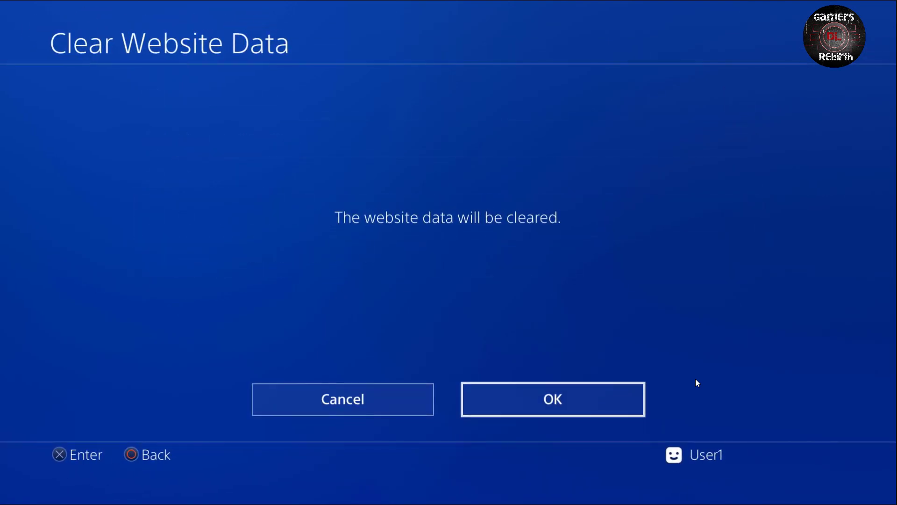
pyautogui.press('Return')
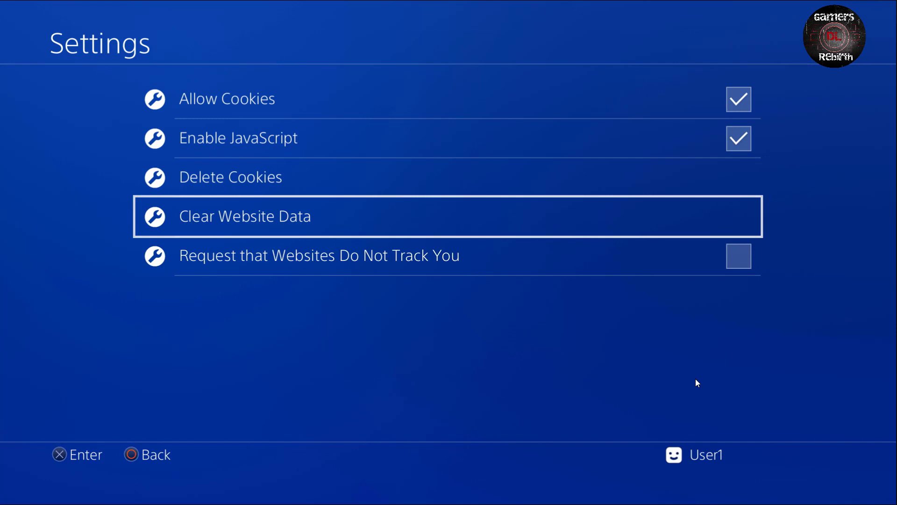
pyautogui.press('Escape')
pyautogui.press('BackSpace')
pyautogui.press('BackSpace')
pyautogui.press('BackSpace')
pyautogui.press('BackSpace')
pyautogui.press('BackSpace')
pyautogui.press('BackSpace')
pyautogui.press('BackSpace')
pyautogui.press('BackSpace')
pyautogui.press('BackSpace')
pyautogui.press('BackSpace')
pyautogui.press('BackSpace')
pyautogui.press('BackSpace')
pyautogui.press('BackSpace')
pyautogui.press('BackSpace')
pyautogui.press('BackSpace')
pyautogui.press('BackSpace')
pyautogui.press('BackSpace')
pyautogui.press('BackSpace')
pyautogui.press('BackSpace')
pyautogui.press('BackSpace')
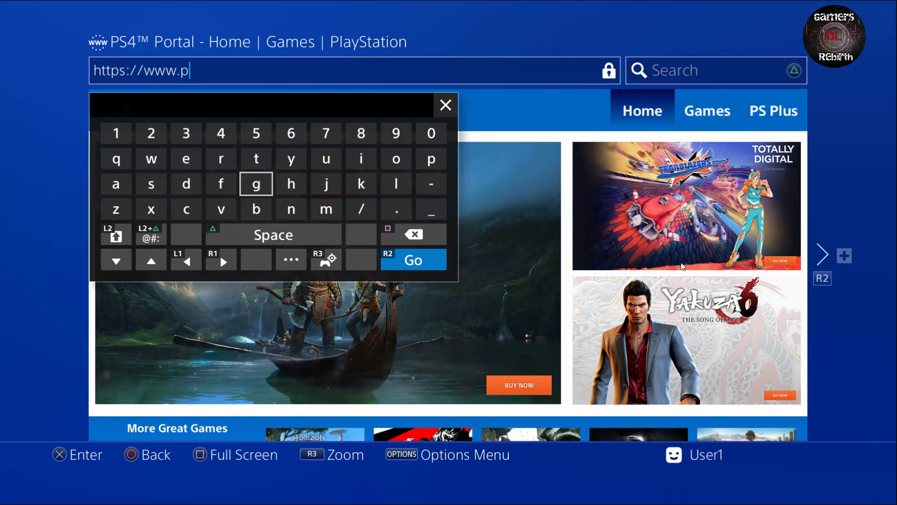
pyautogui.write('://crack.bar')
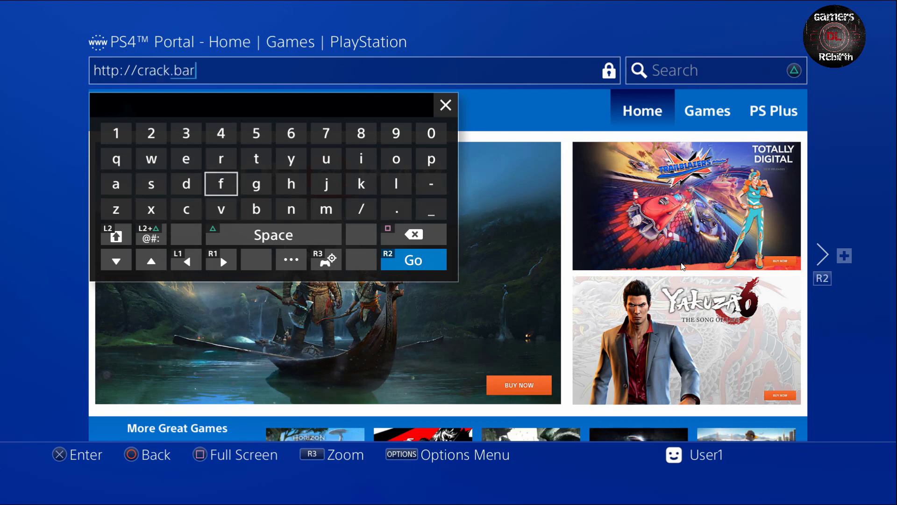
pyautogui.write('gains/505k')
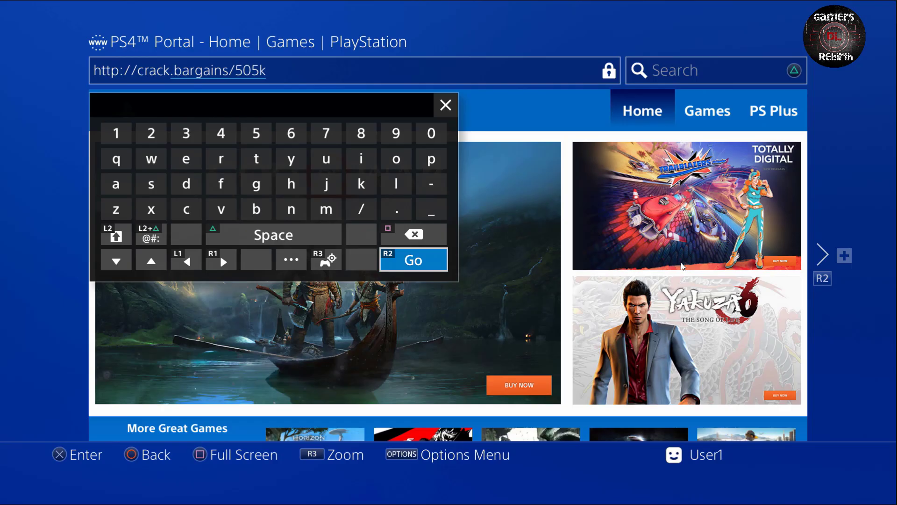
pyautogui.press('Return')
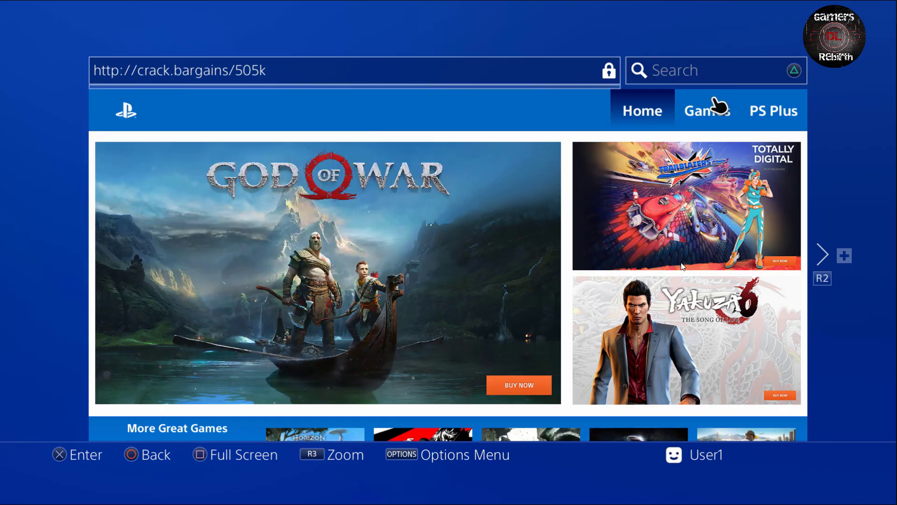
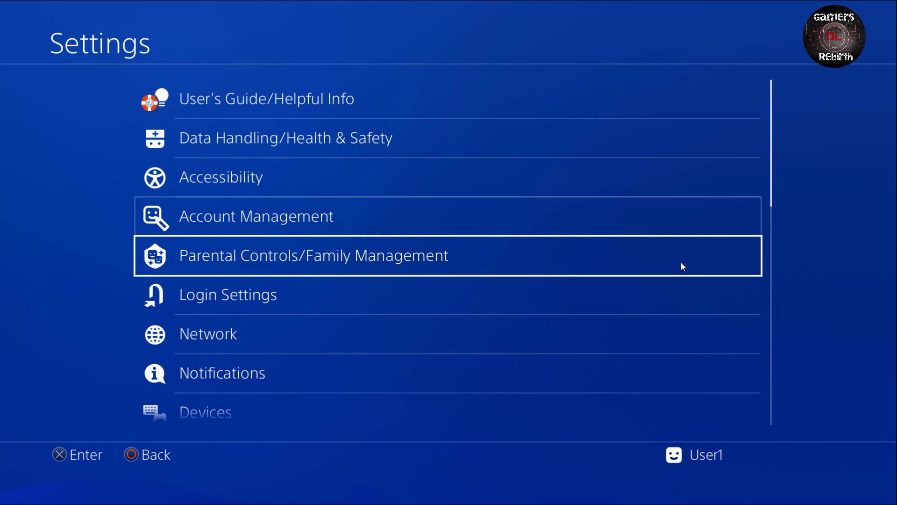
# Look through the PS4's Settings list from Parental Controls/Family Management down through the remaining entries.
pyautogui.press('Down')
pyautogui.press('Down')
pyautogui.press('Down')
pyautogui.press('Down')
pyautogui.press('Down')
pyautogui.press('Down')
pyautogui.press('Down')
pyautogui.press('Down')
pyautogui.press('Down')
pyautogui.press('Down')
pyautogui.press('Down')
pyautogui.press('Down')
pyautogui.press('Down')
pyautogui.press('Down')
pyautogui.press('Down')
pyautogui.press('Down')
pyautogui.press('Down')
pyautogui.press('Down')
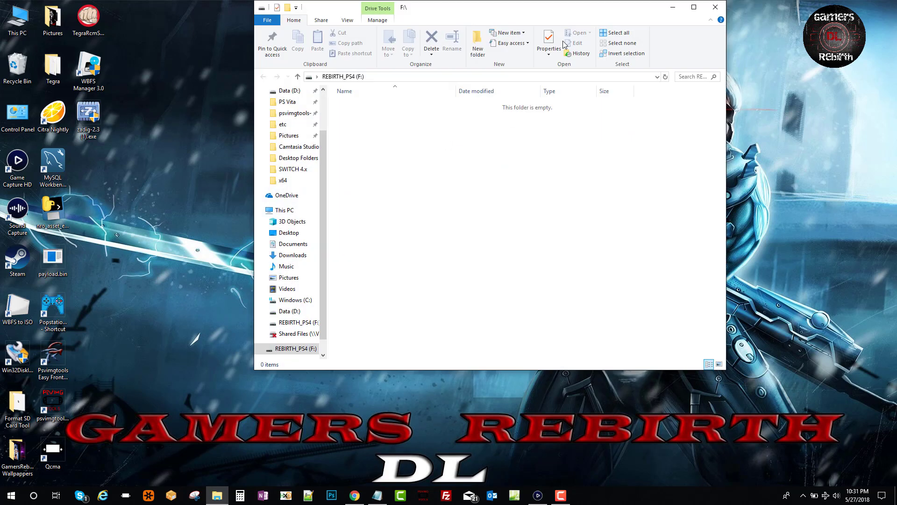
# Launch the FAT32 Format application from the desktop's Format SD Card Tool folder and close the folder window.
pyautogui.moveTo(557, 13); pyautogui.dragTo(658, 126)
pyautogui.doubleClick(17, 406)
pyautogui.click(476, 218)
pyautogui.doubleClick(477, 219)
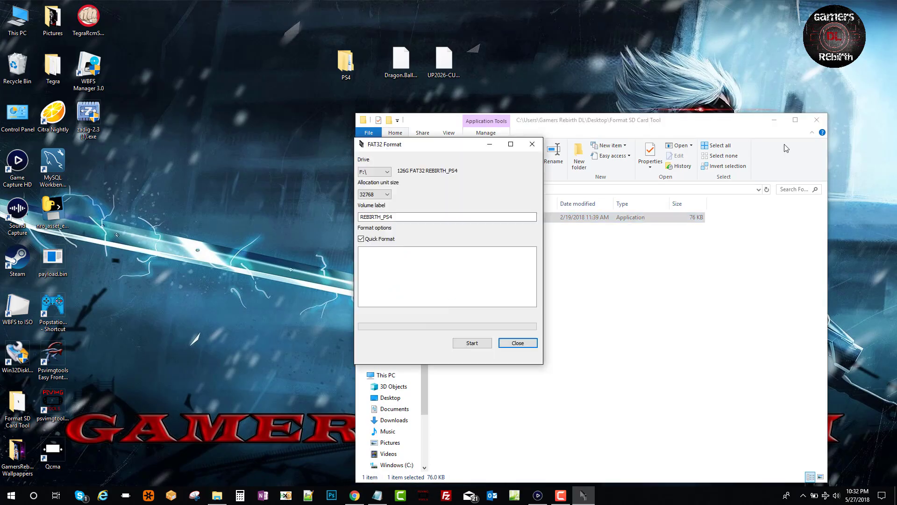
pyautogui.click(816, 119)
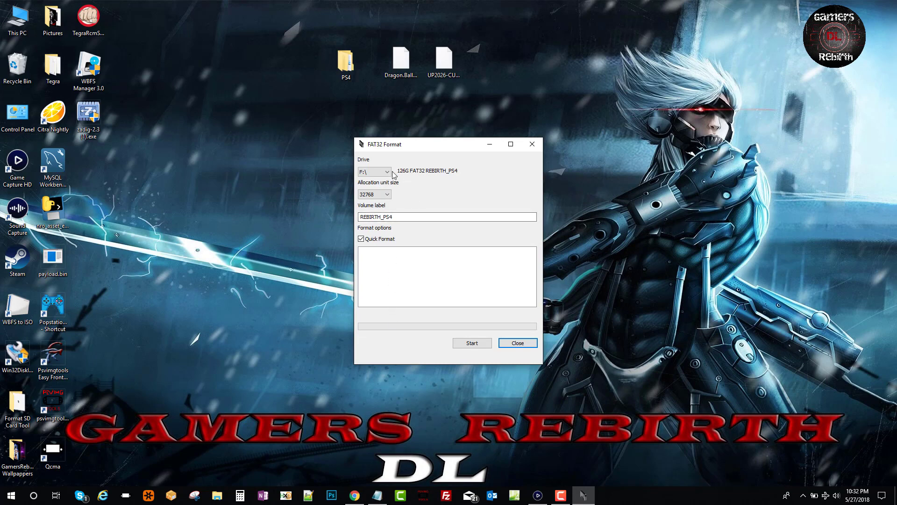
# Quick-format drive F: as FAT32 with allocation unit size 32768 and volume label REBIRTH_PS4, and close the formatting tool.
pyautogui.click(479, 346)
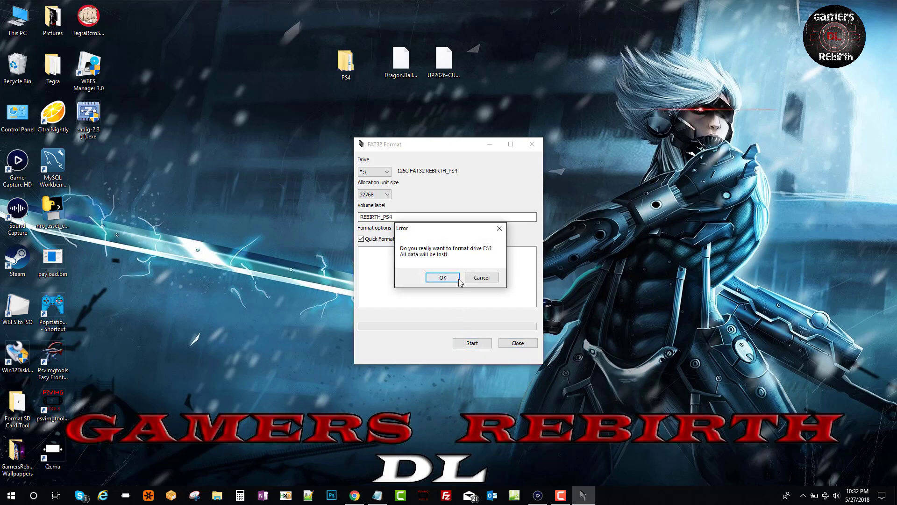
pyautogui.click(443, 278)
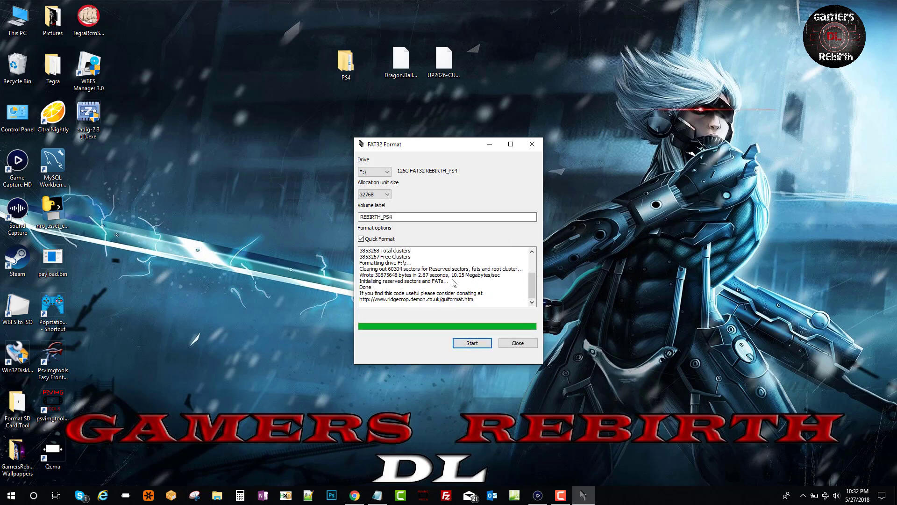
pyautogui.click(533, 146)
# Open the REBIRTH_PS4 (F:) drive in File Explorer and check its file system in the drive properties.
pyautogui.click(217, 495)
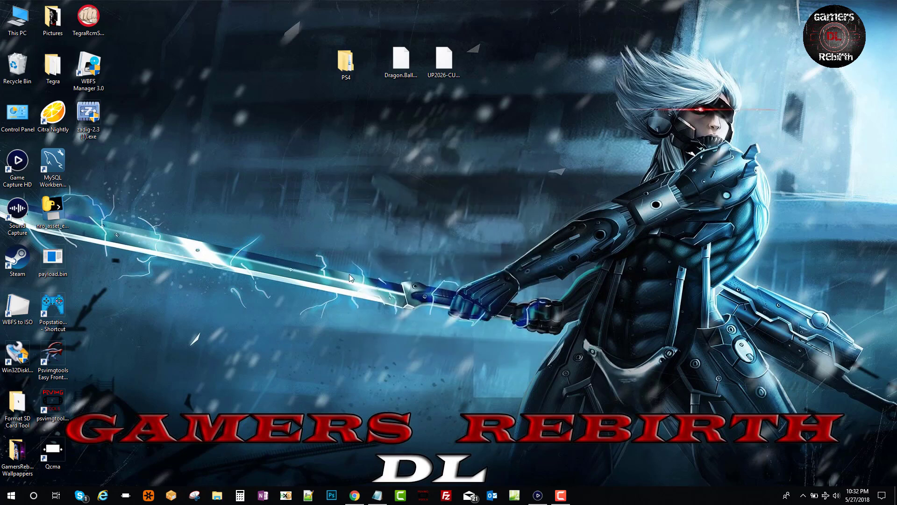
pyautogui.scroll(-2, 408, 413)
pyautogui.click(409, 413)
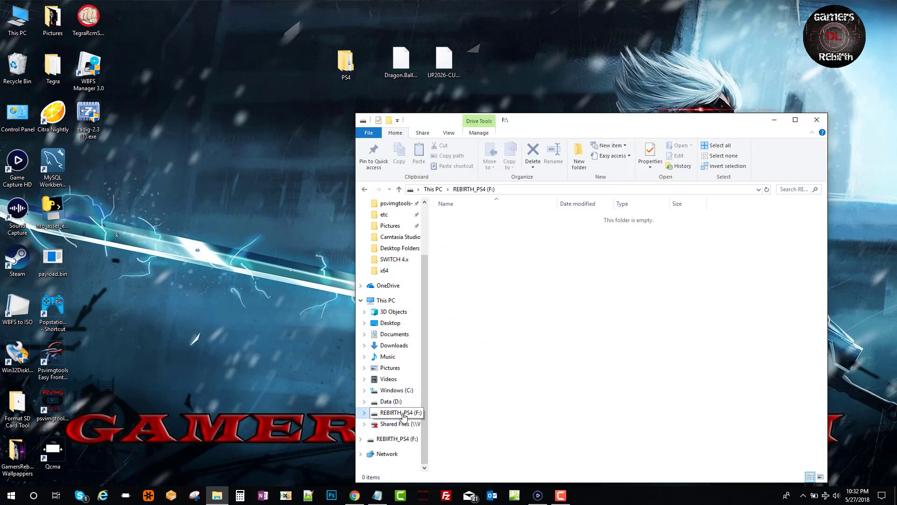
pyautogui.rightClick(408, 413)
pyautogui.click(423, 403)
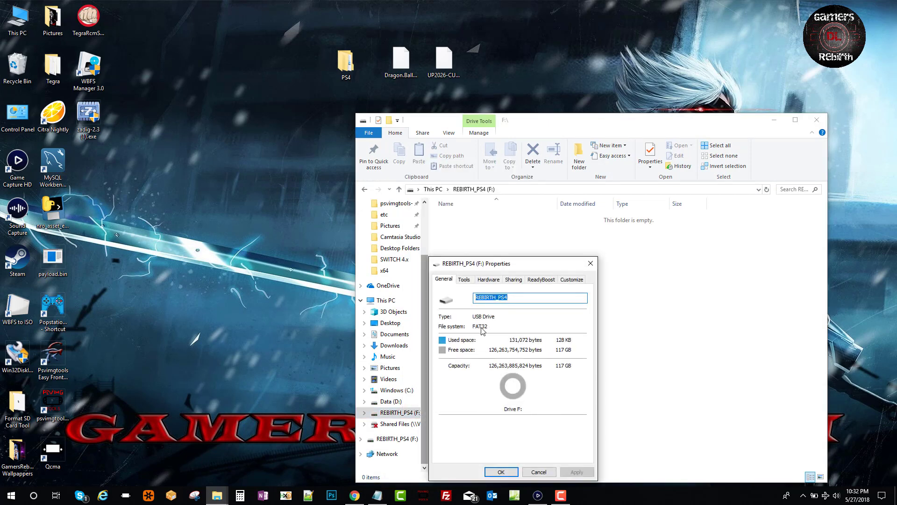
pyautogui.click(591, 264)
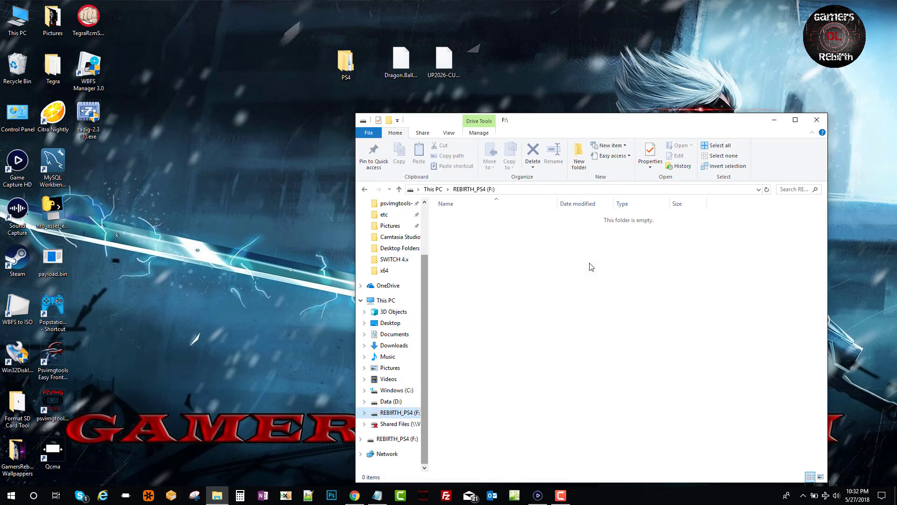
# Create a folder named PS4 in the root of the REBIRTH_PS4 (F:) drive.
pyautogui.rightClick(527, 276)
pyautogui.moveTo(556, 404)
pyautogui.click(670, 273)
pyautogui.press('BackSpace')
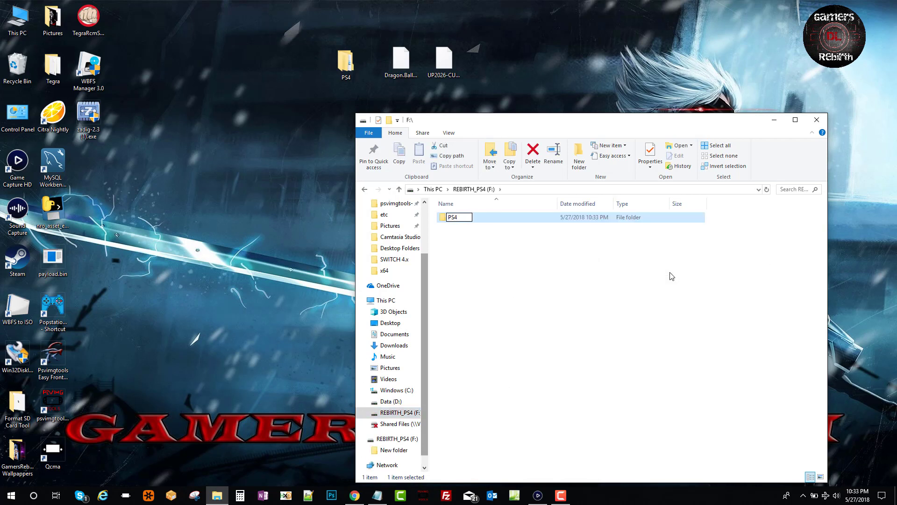
pyautogui.press('Return')
# Inside the PS4 folder, create a folder named UPDATE and paste the copied PS4UPDATE.PUP file into it.
pyautogui.doubleClick(460, 217)
pyautogui.rightClick(495, 242)
pyautogui.moveTo(517, 366)
pyautogui.click(613, 367)
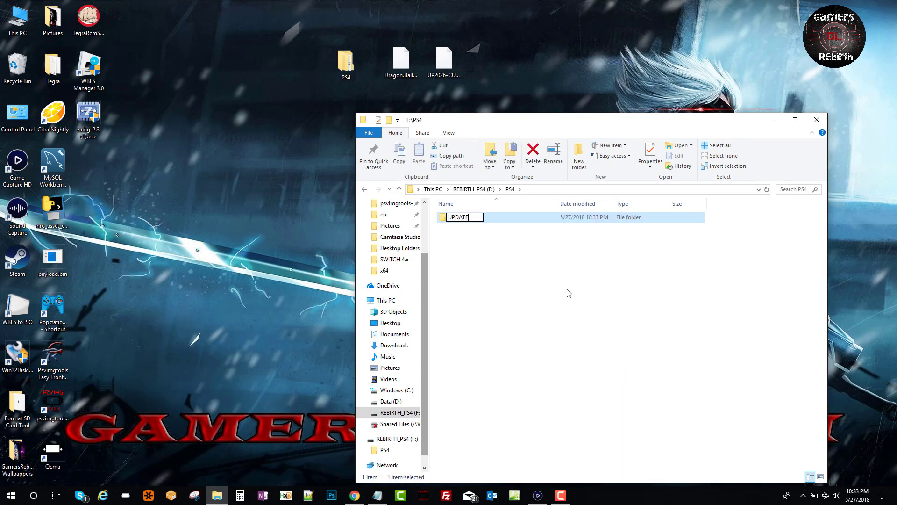
pyautogui.write('UPDATE')
pyautogui.press('Return')
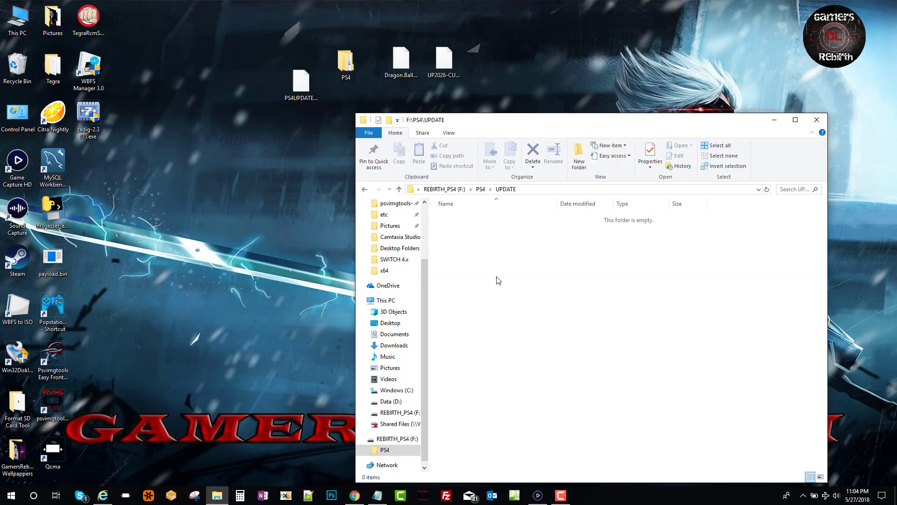
pyautogui.hotkey('ctrl', 'v')
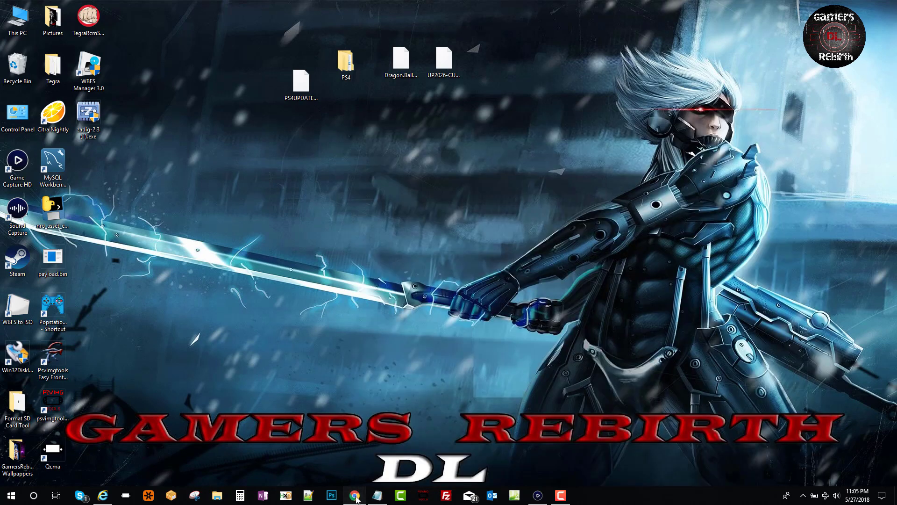
# Switch to Chrome and download the Sony PlayStation 4 Firmware 5.05 upgrade file from its Softpedia page, starting the download manually.
pyautogui.click(356, 499)
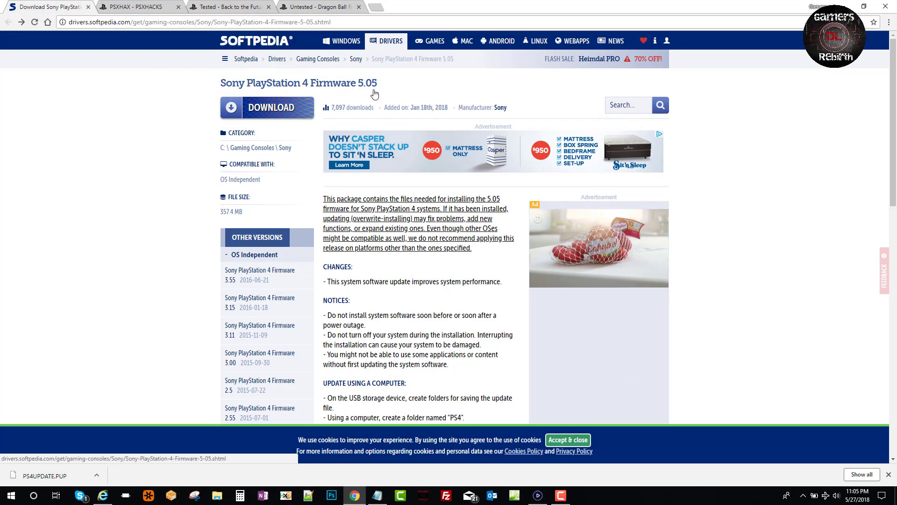
pyautogui.scroll(-1, 372, 288)
pyautogui.scroll(-10, 373, 288)
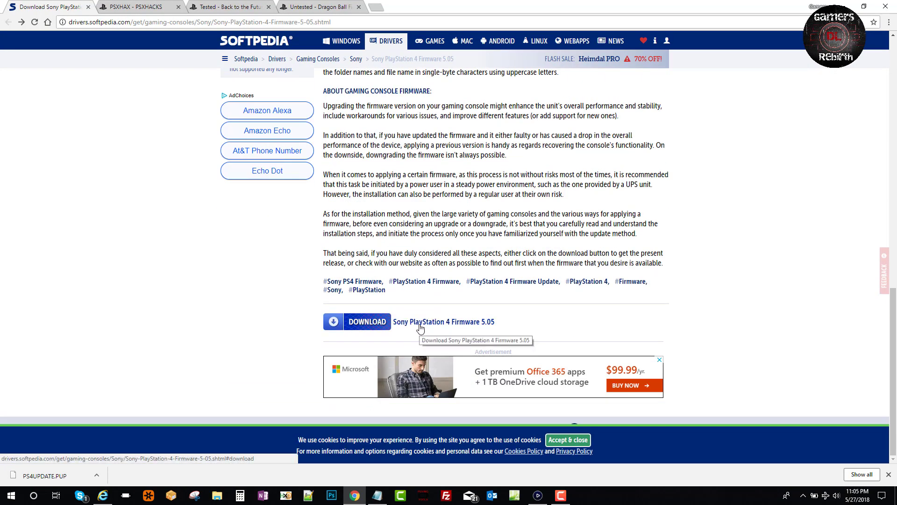
pyautogui.click(355, 323)
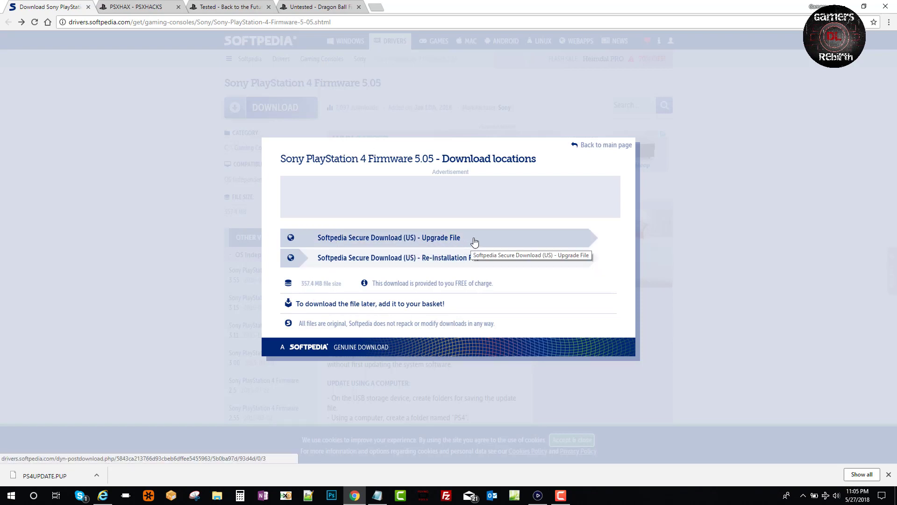
pyautogui.click(412, 244)
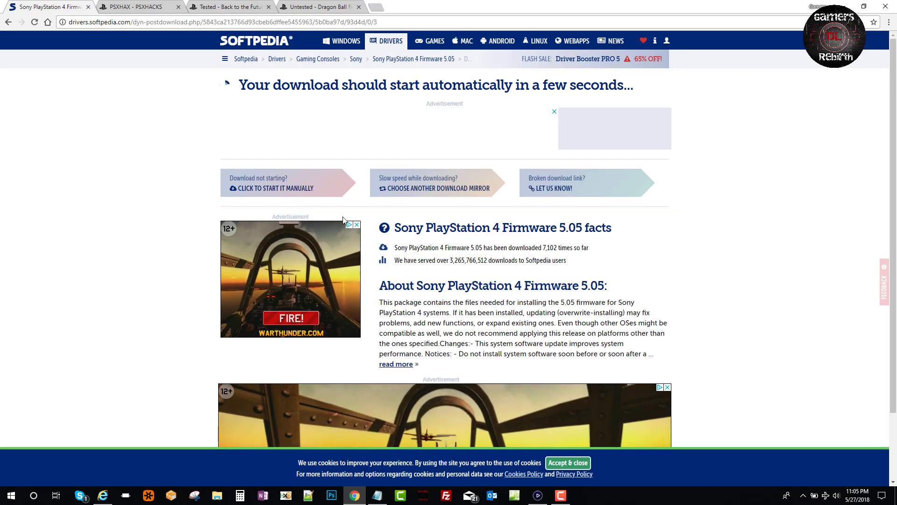
pyautogui.click(287, 186)
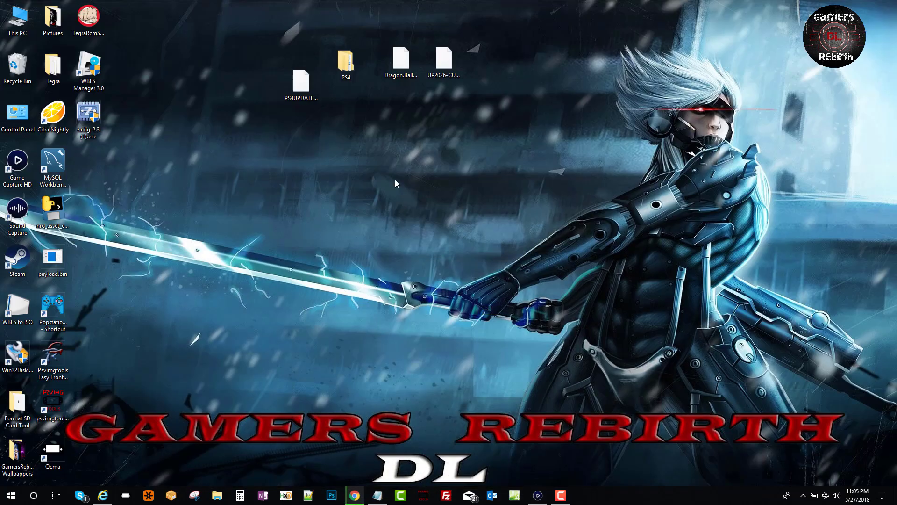
# Switch to Elgato Game Capture HD and show the PS4 preview full screen without the sidebar.
pyautogui.click(302, 60)
pyautogui.click(537, 495)
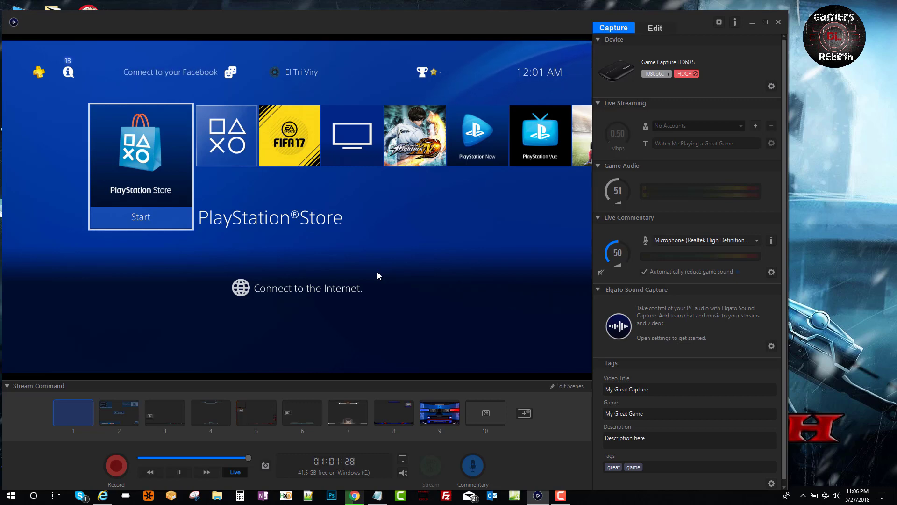
pyautogui.doubleClick(378, 273)
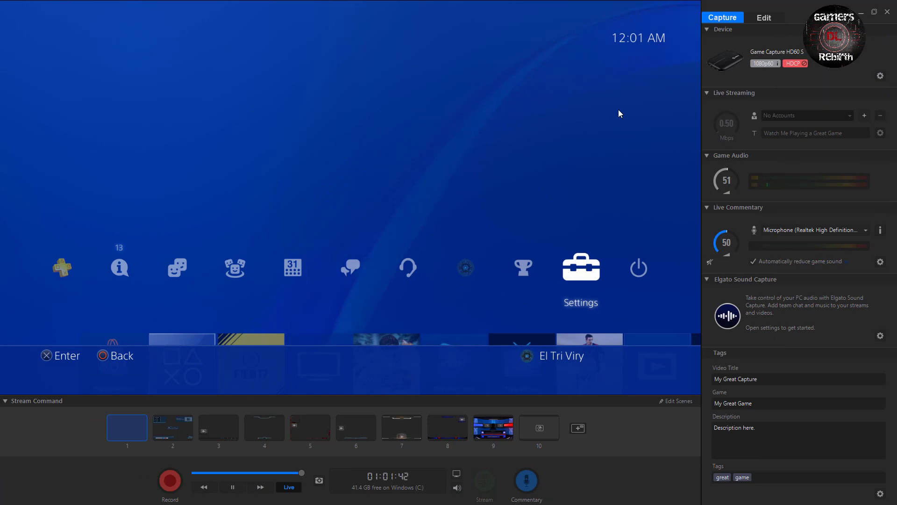
pyautogui.doubleClick(282, 4)
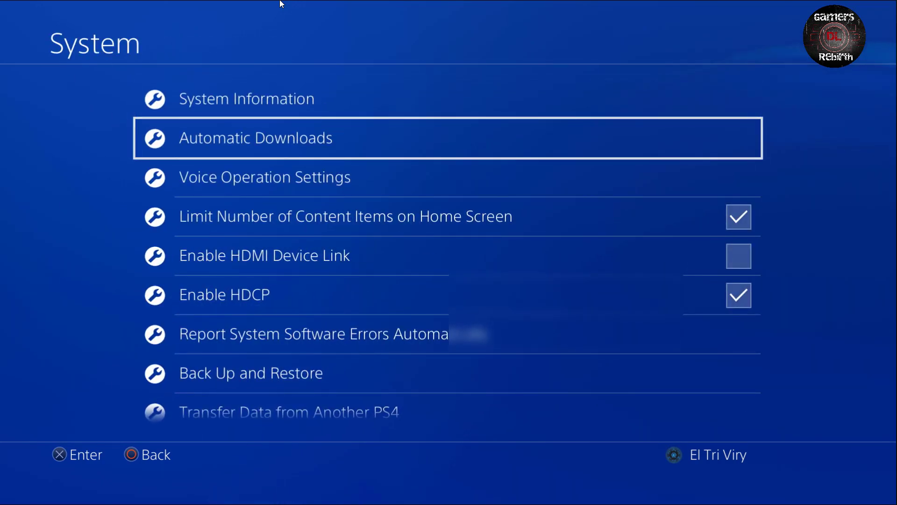
pyautogui.rightClick(281, 1)
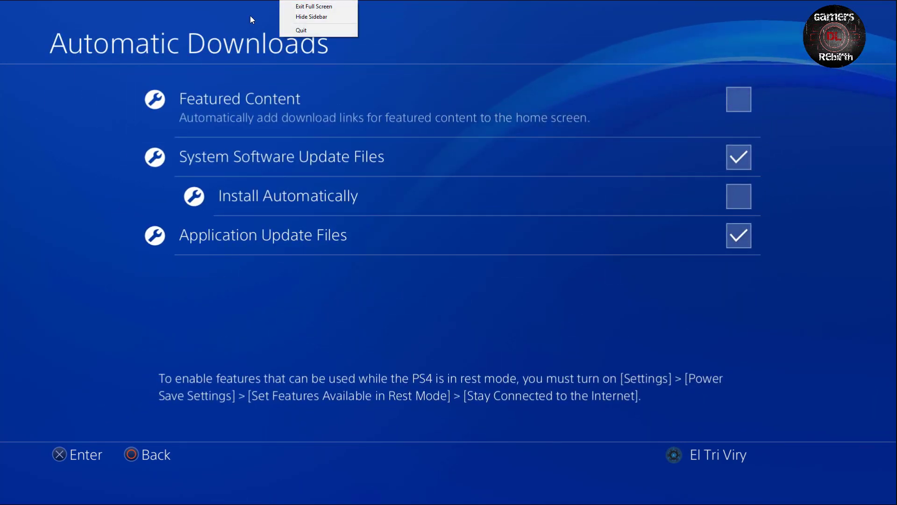
# Proceed with the PS4 System Software Update to version 5.05 and start the update.
pyautogui.click(314, 6)
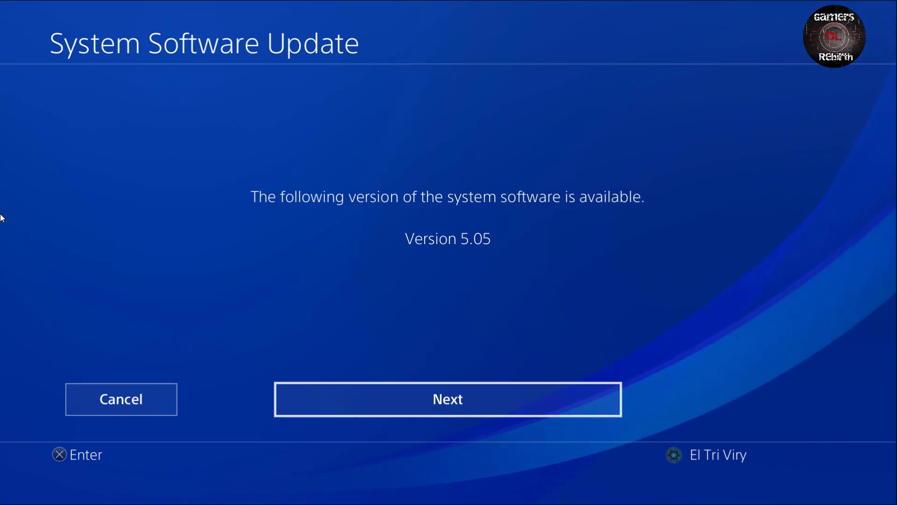
pyautogui.press('Return')
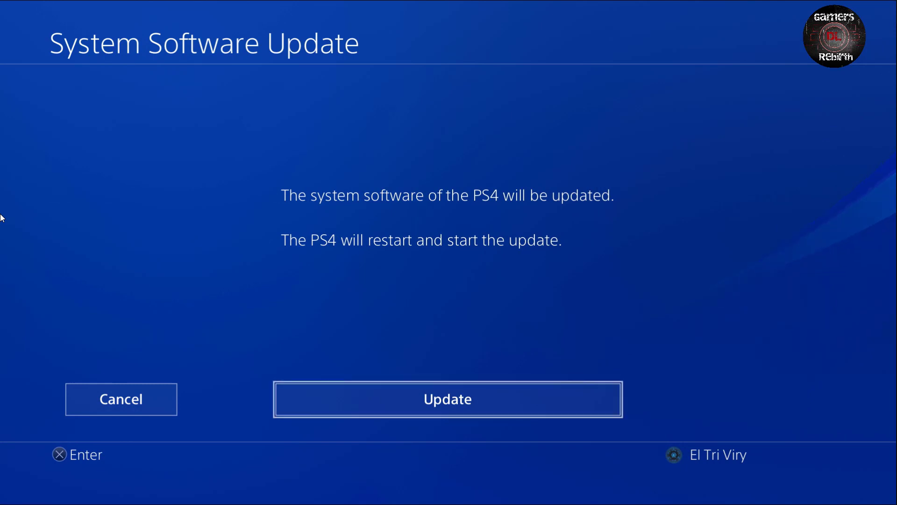
pyautogui.press('Return')
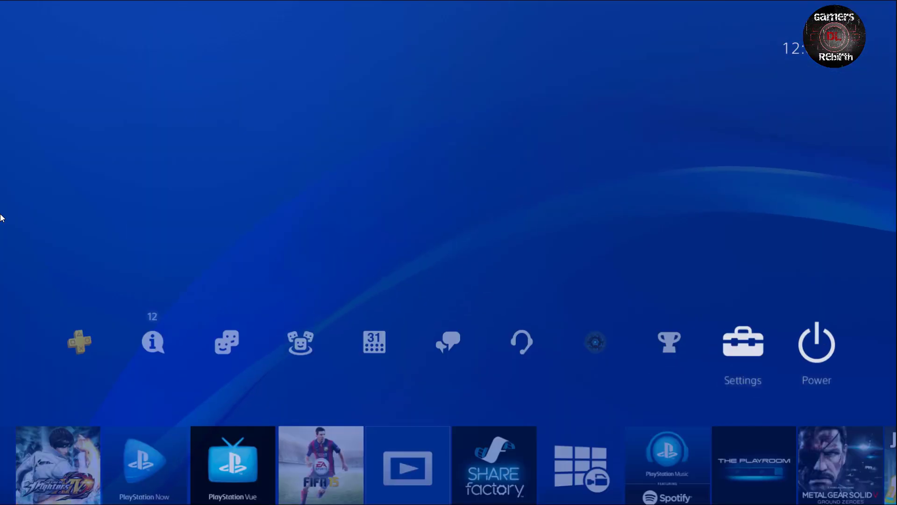
pyautogui.press('Right')
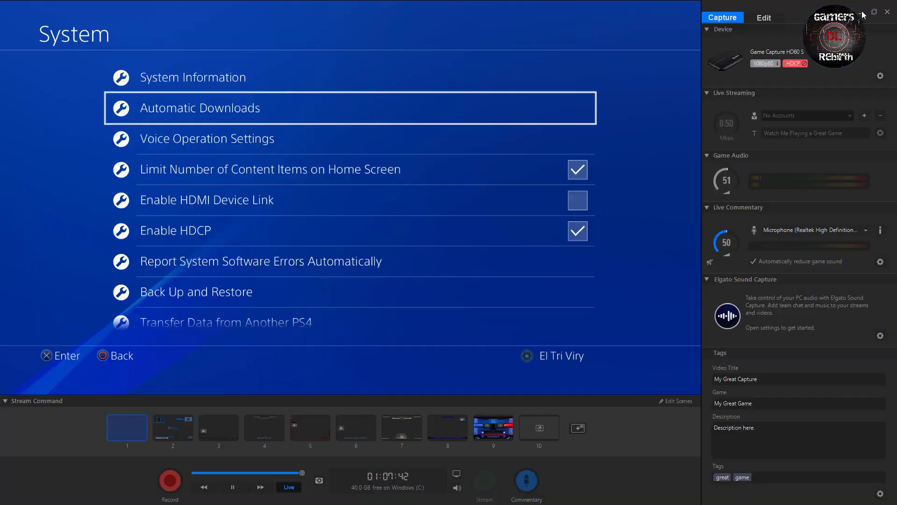
# Minimize the capture window and quick-format the REBIRTH_PS4 (F:) drive as exFAT with a 128-kilobyte allocation unit size.
pyautogui.click(862, 12)
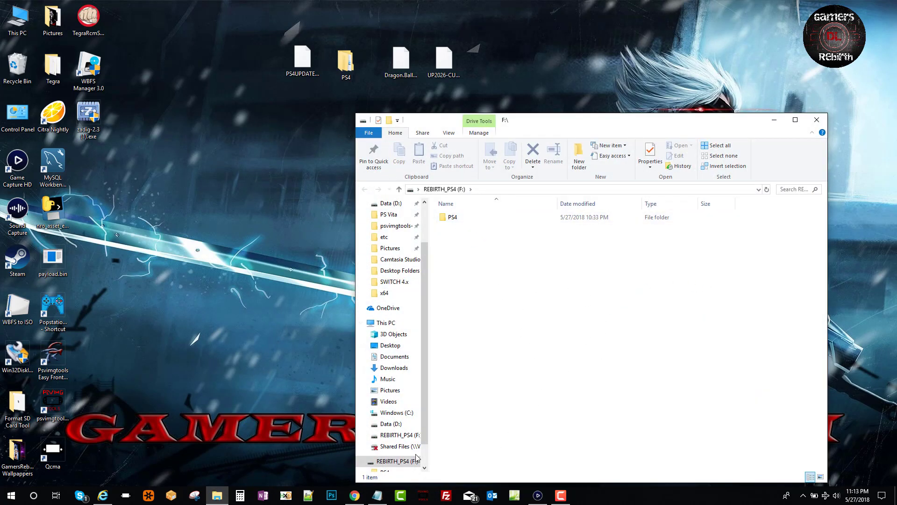
pyautogui.rightClick(400, 461)
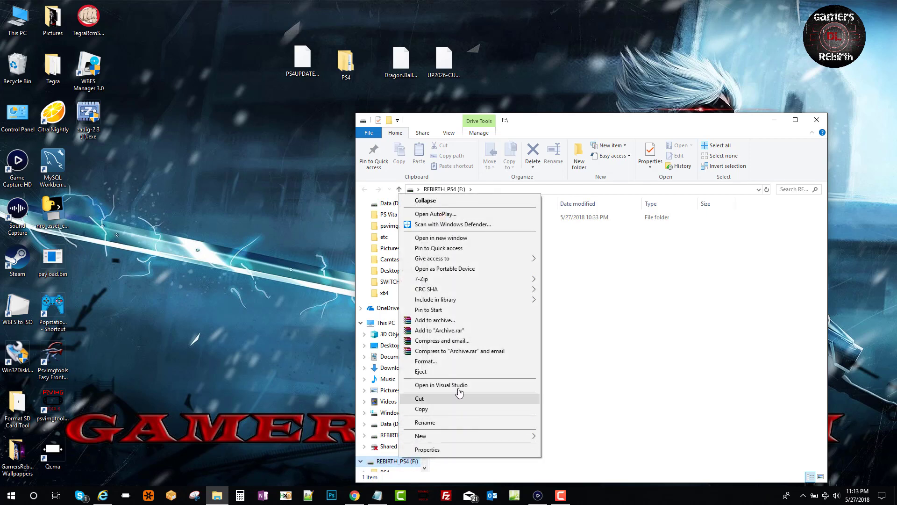
pyautogui.click(444, 364)
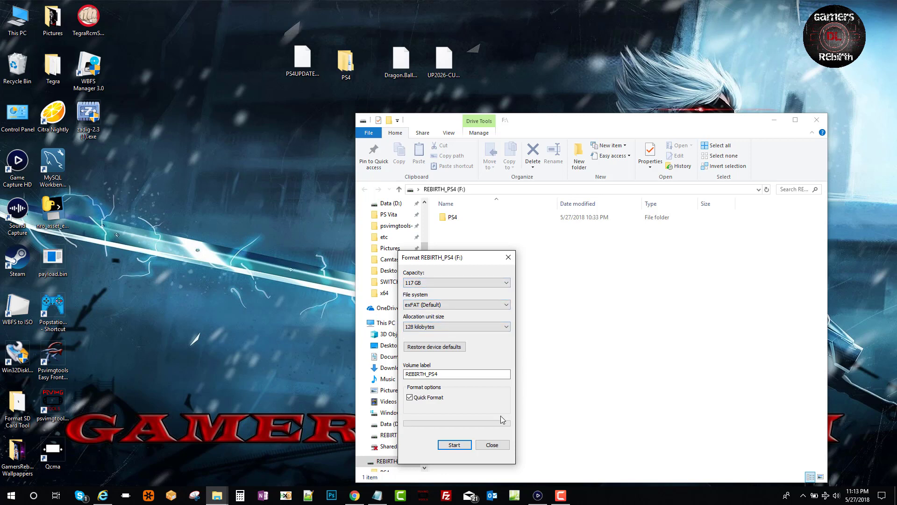
pyautogui.click(454, 446)
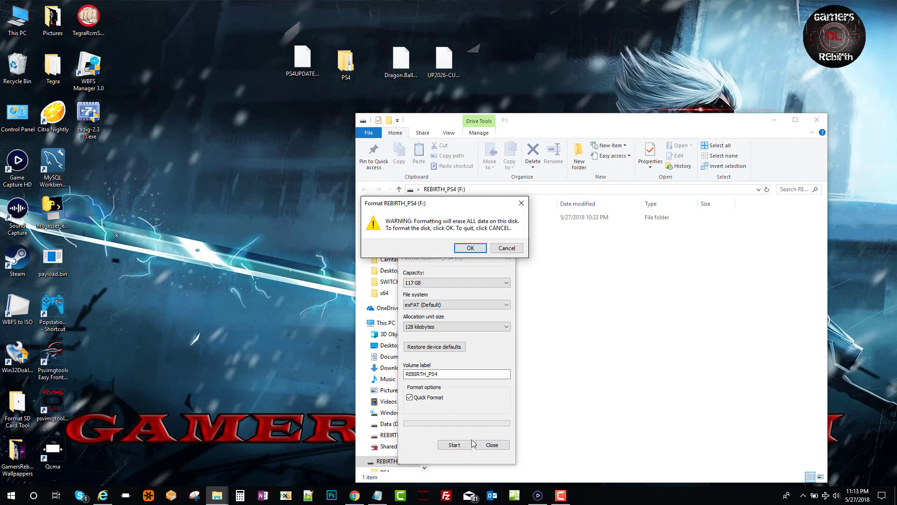
pyautogui.click(470, 248)
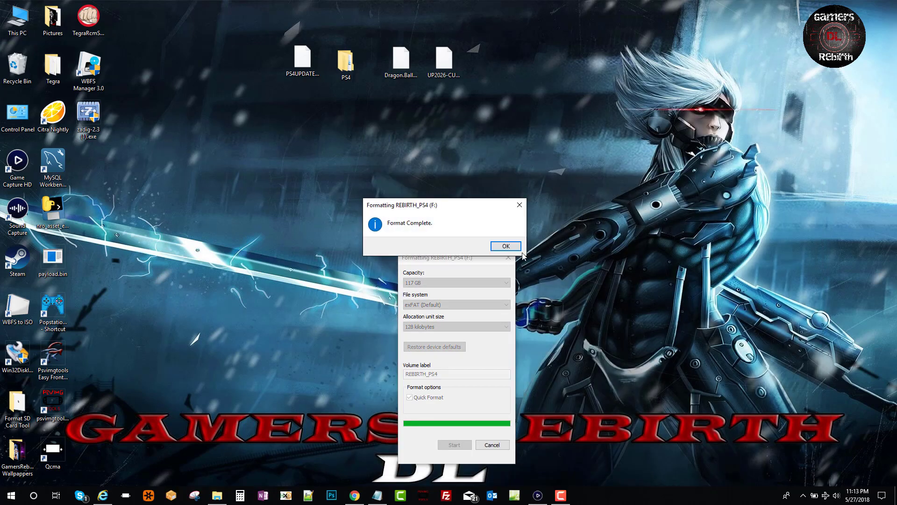
pyautogui.press('Return')
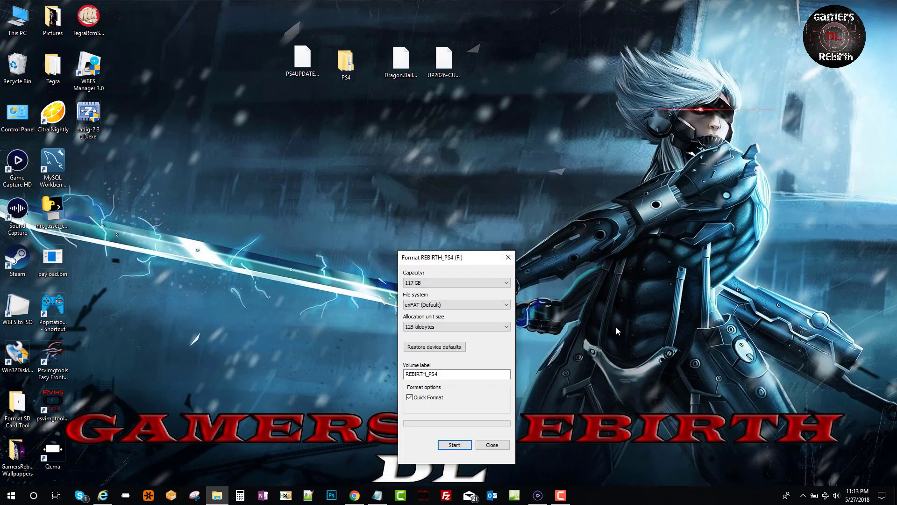
pyautogui.click(509, 257)
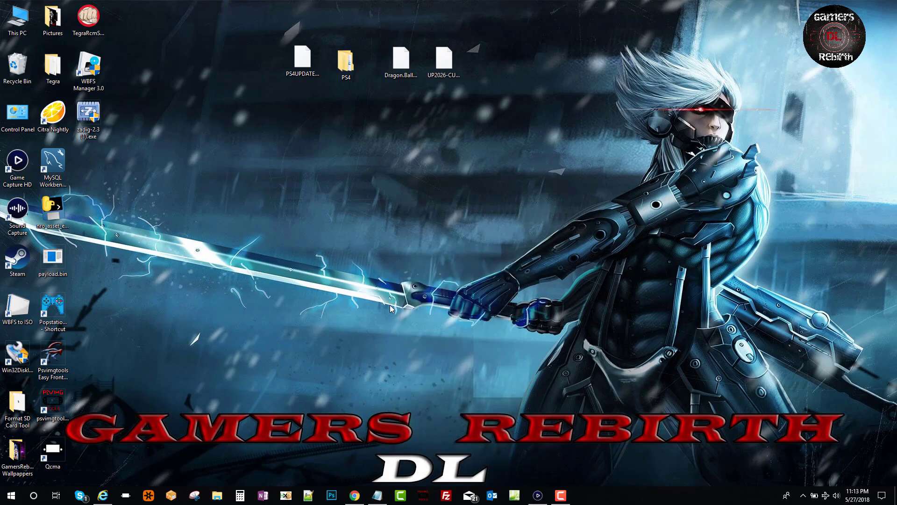
# Open the REBIRTH_PS4 (F:) drive in a new File Explorer window.
pyautogui.press('super+e')
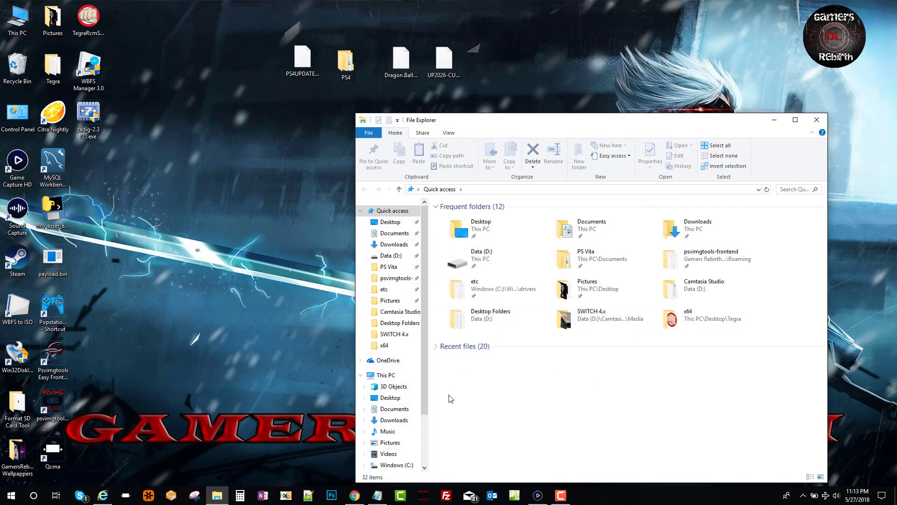
pyautogui.moveTo(424, 386); pyautogui.dragTo(426, 467)
pyautogui.click(398, 414)
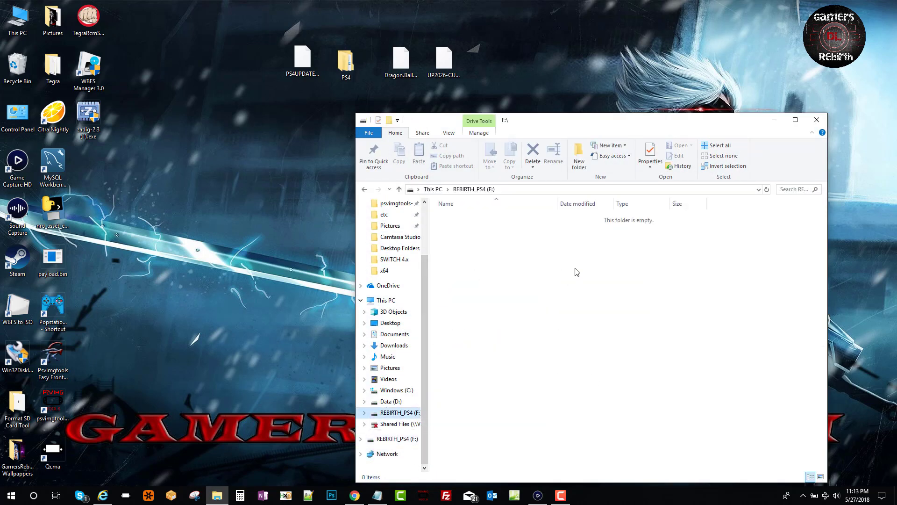
# Check the file system and capacity in the properties of the REBIRTH_PS4 (F:) drive.
pyautogui.moveTo(606, 120); pyautogui.dragTo(673, 88)
pyautogui.rightClick(577, 246)
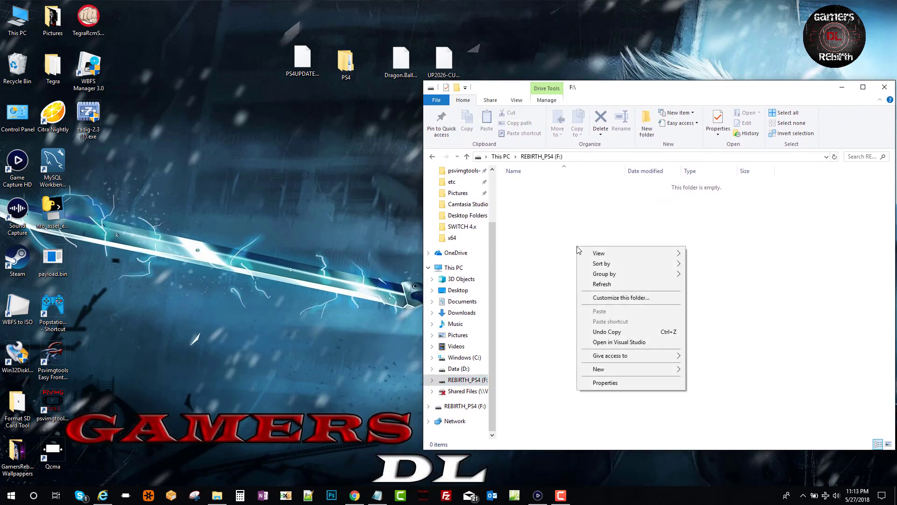
pyautogui.click(607, 383)
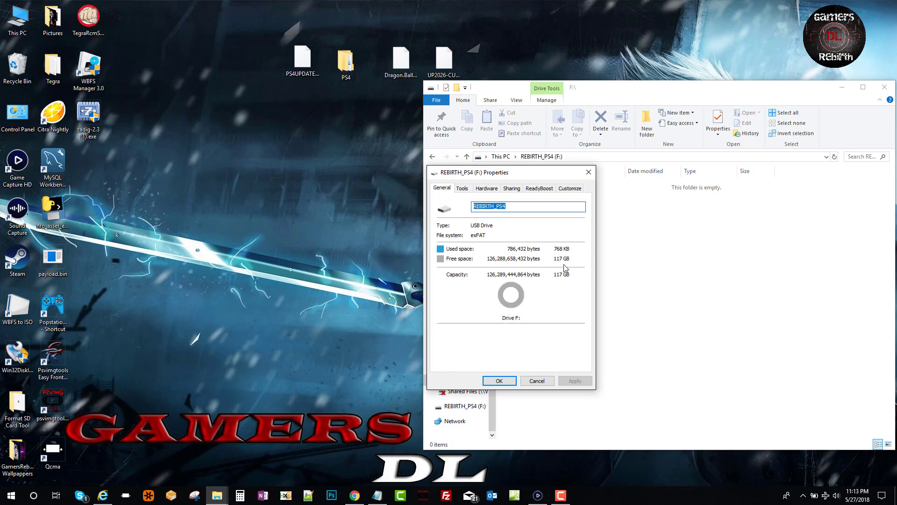
pyautogui.click(589, 173)
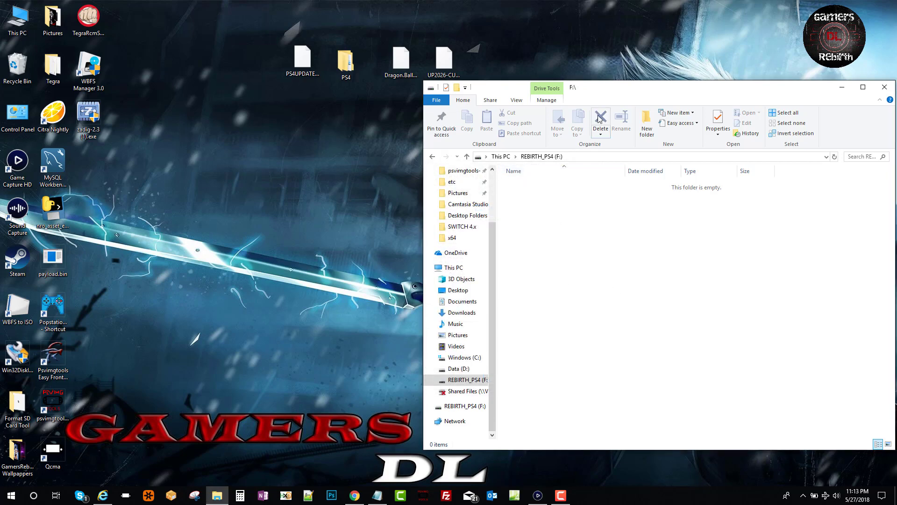
# Copy Dragon.Ball.FighterZ.PS4-DUPLEX.pkg and UP2026-CUSA02924_00-BTTF00000000GAME-A0100-V0101.pkg from the desktop to the root of REBIRTH_PS4 (F:).
pyautogui.moveTo(602, 92); pyautogui.dragTo(392, 125)
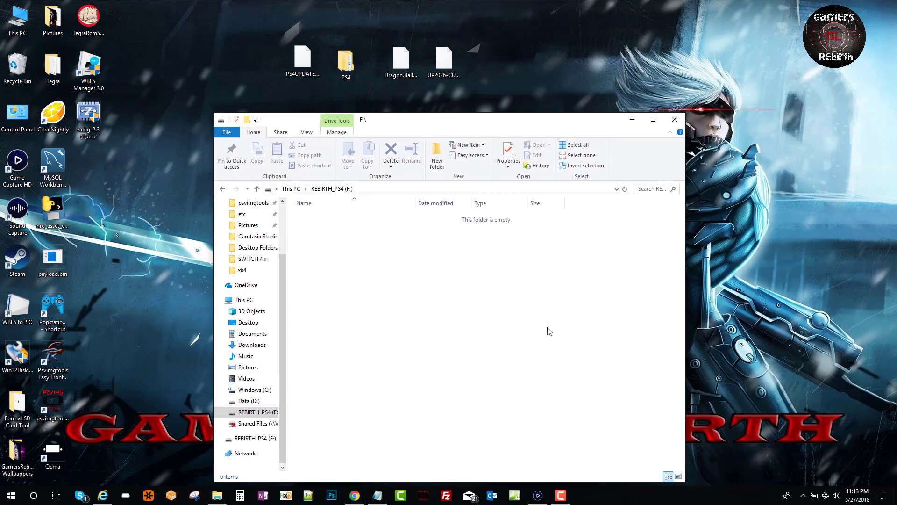
pyautogui.moveTo(403, 70); pyautogui.dragTo(421, 267)
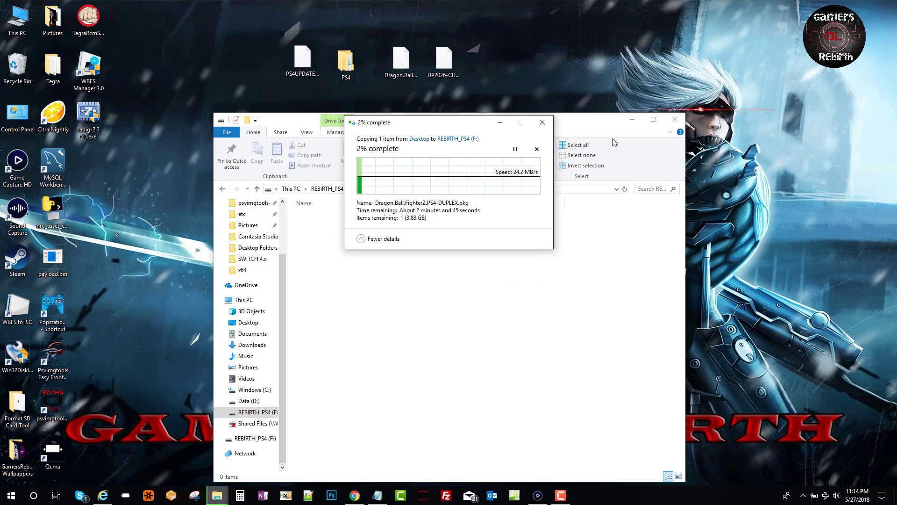
pyautogui.moveTo(453, 60); pyautogui.dragTo(559, 334)
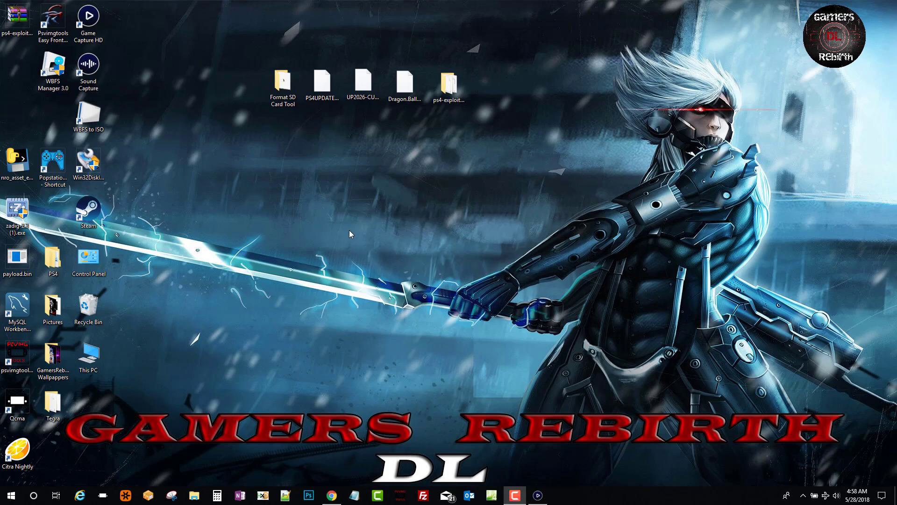
# Switch to Chrome and read the Hackinformer guide on hosting the PS4 exploit for FW5.05, from run instructions through the download link.
pyautogui.click(331, 494)
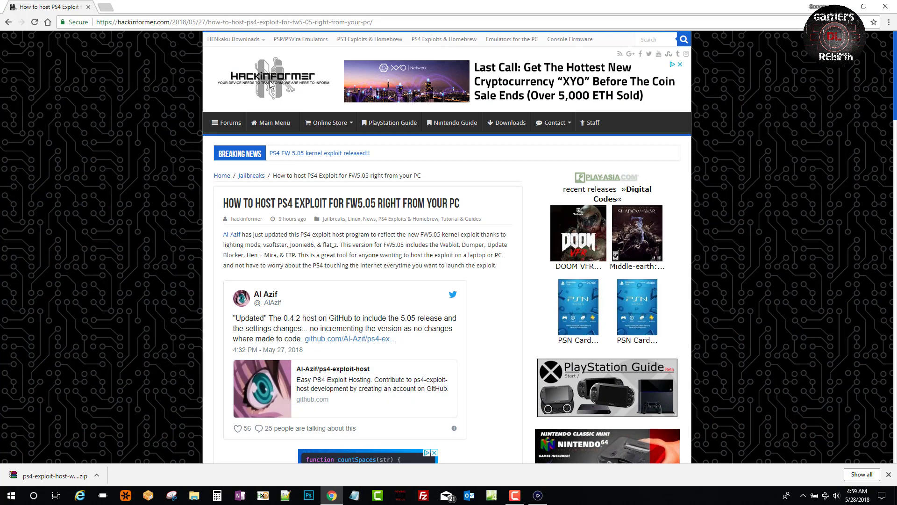
pyautogui.moveTo(275, 122)
pyautogui.scroll(-1, 169, 187)
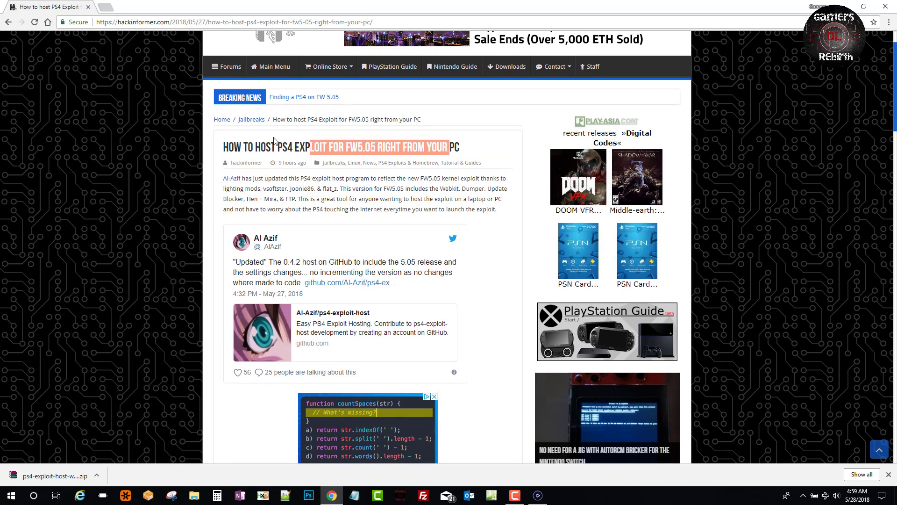
pyautogui.scroll(-1, 275, 194)
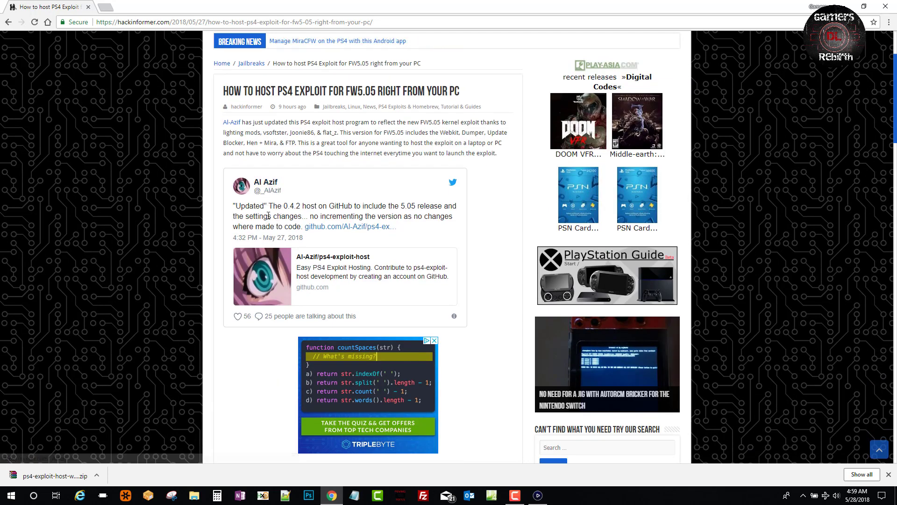
pyautogui.scroll(-6, 269, 215)
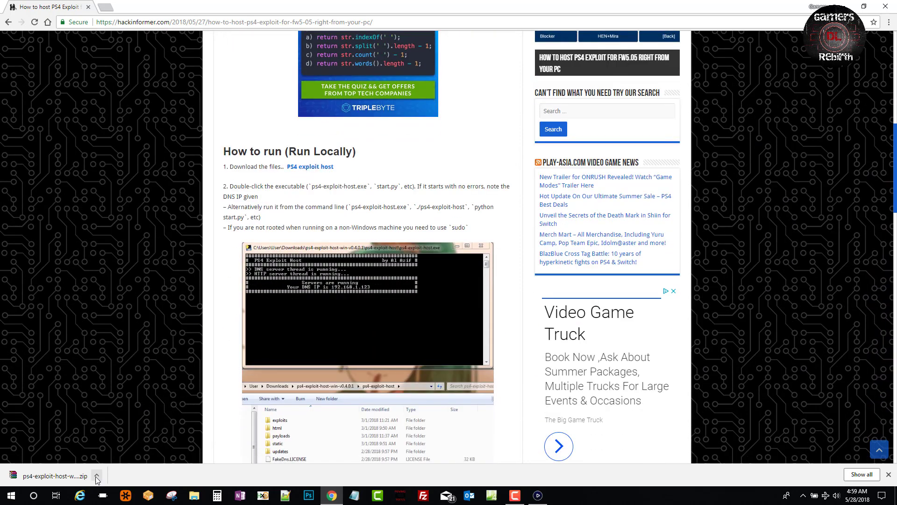
pyautogui.click(888, 475)
pyautogui.scroll(-2, 287, 219)
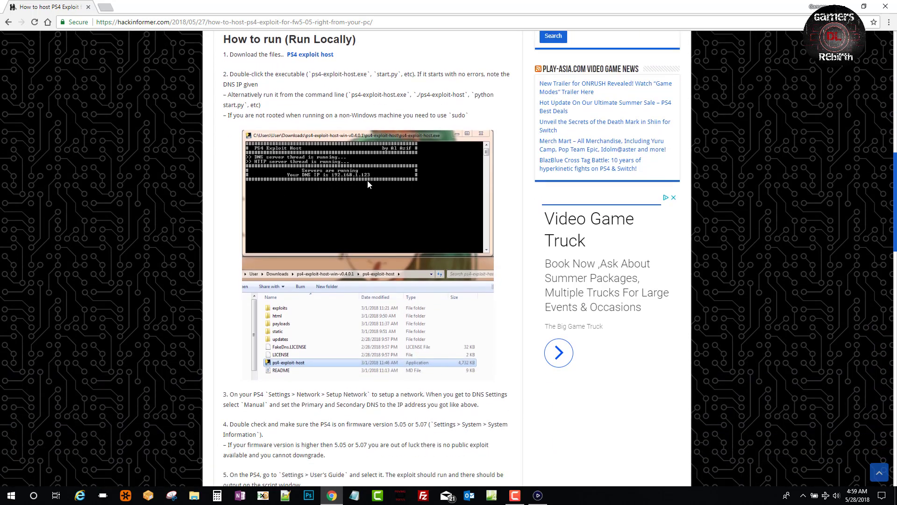
pyautogui.scroll(-2, 368, 184)
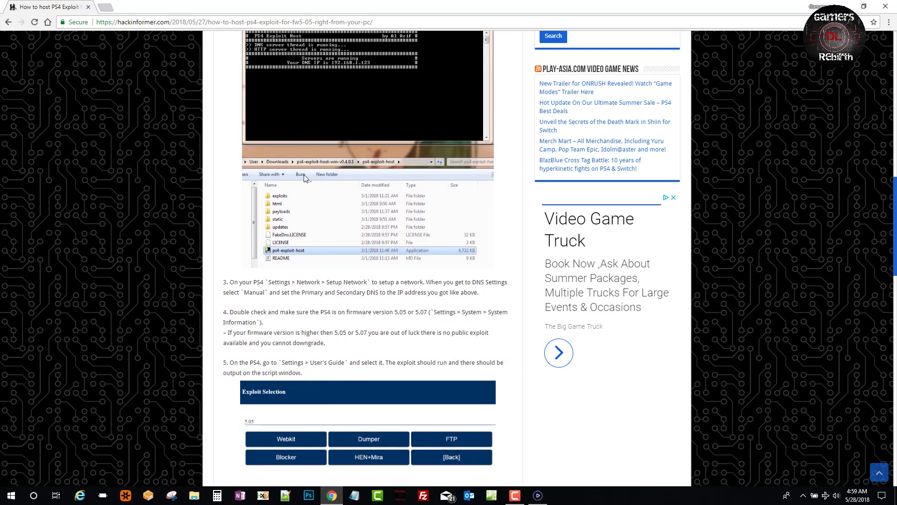
pyautogui.scroll(-2, 289, 180)
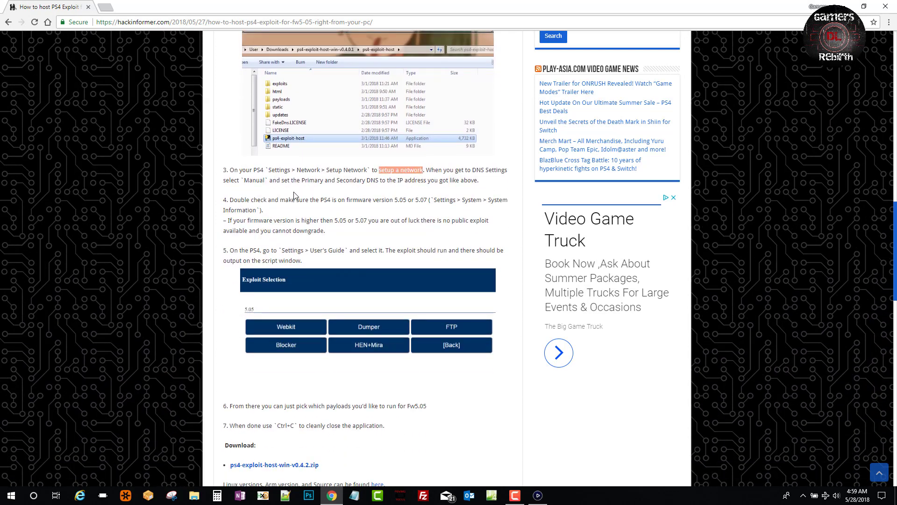
pyautogui.scroll(-1, 302, 195)
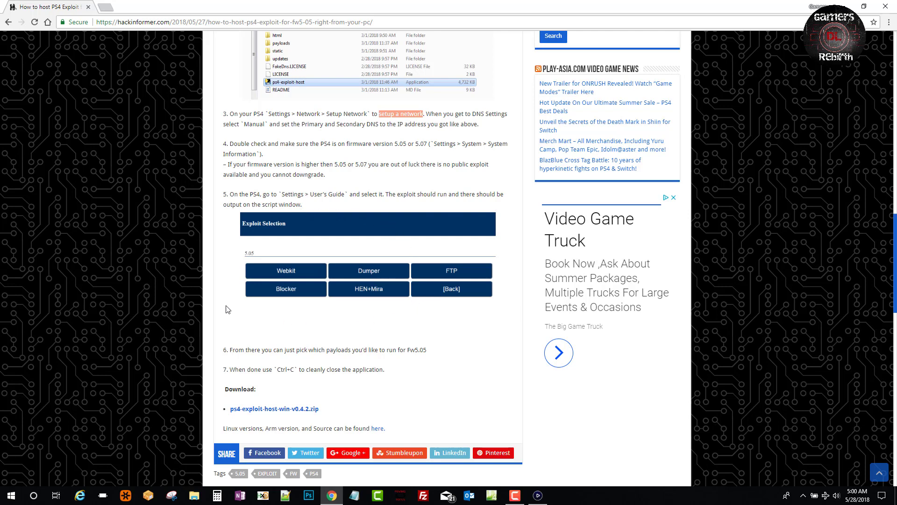
pyautogui.scroll(-1, 223, 297)
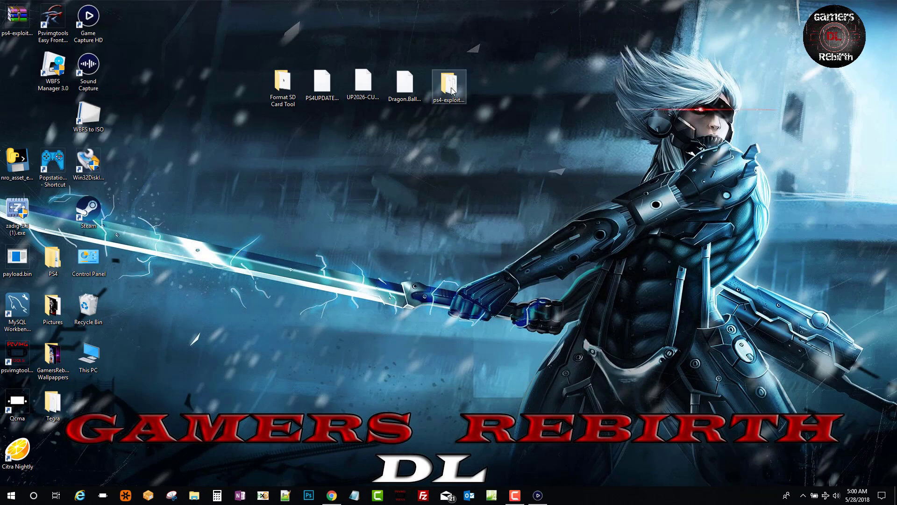
# Open the ps4-exploit-host folder on the desktop and run ps4-exploit-host.exe.
pyautogui.moveTo(463, 99); pyautogui.dragTo(367, 147)
pyautogui.doubleClick(344, 136)
pyautogui.click(193, 184)
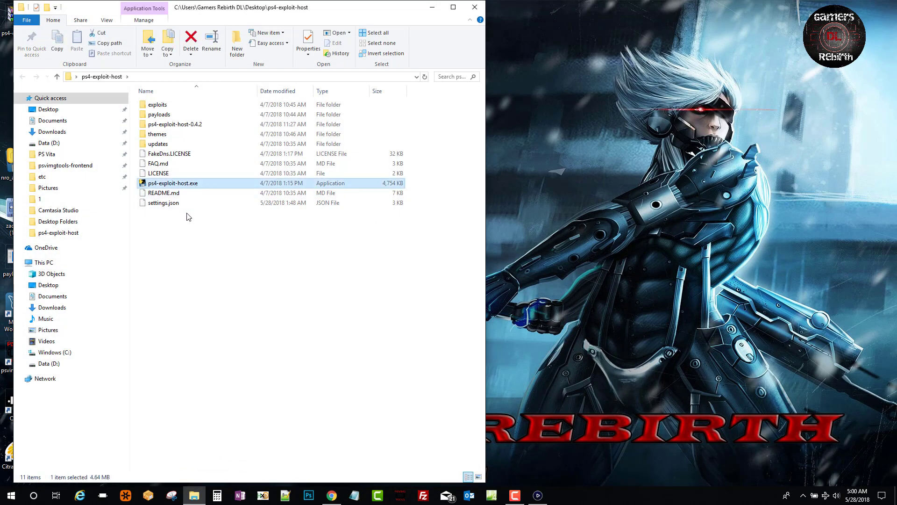
pyautogui.doubleClick(201, 186)
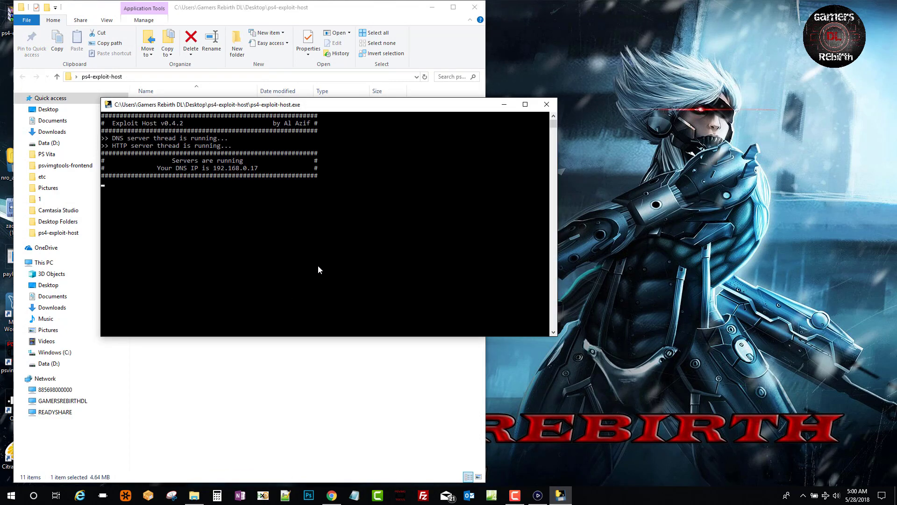
# Minimize File Explorer, switch to Elgato Game Capture HD and place the exploit host console beside the PS4 preview.
pyautogui.moveTo(174, 109); pyautogui.dragTo(722, 138)
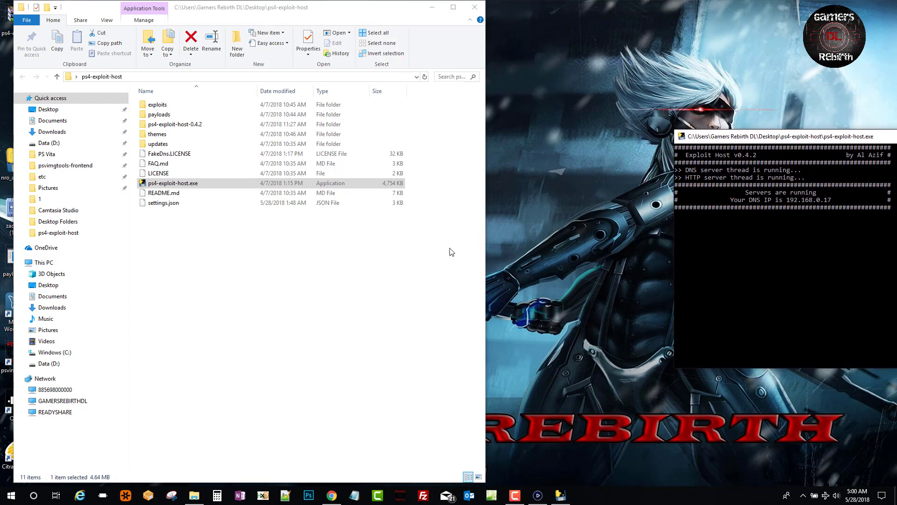
pyautogui.click(432, 7)
pyautogui.click(537, 495)
pyautogui.click(824, 276)
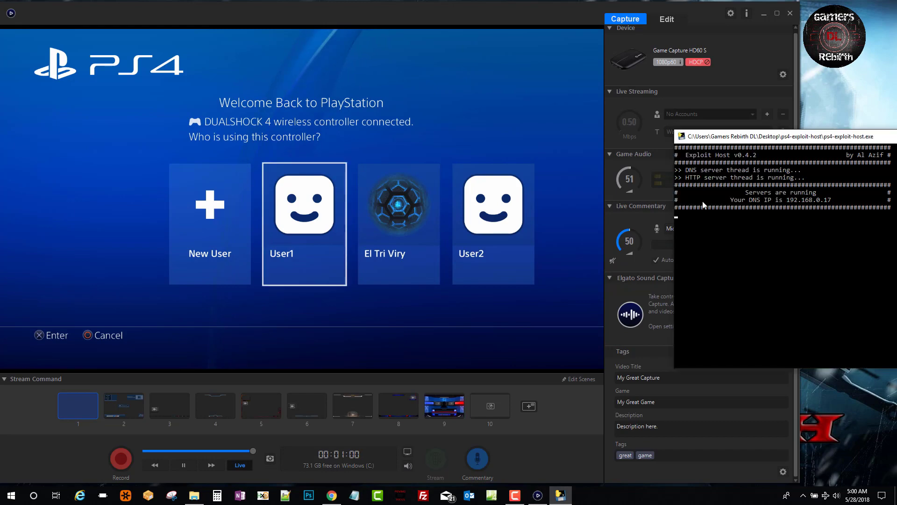
pyautogui.moveTo(806, 135); pyautogui.dragTo(732, 140)
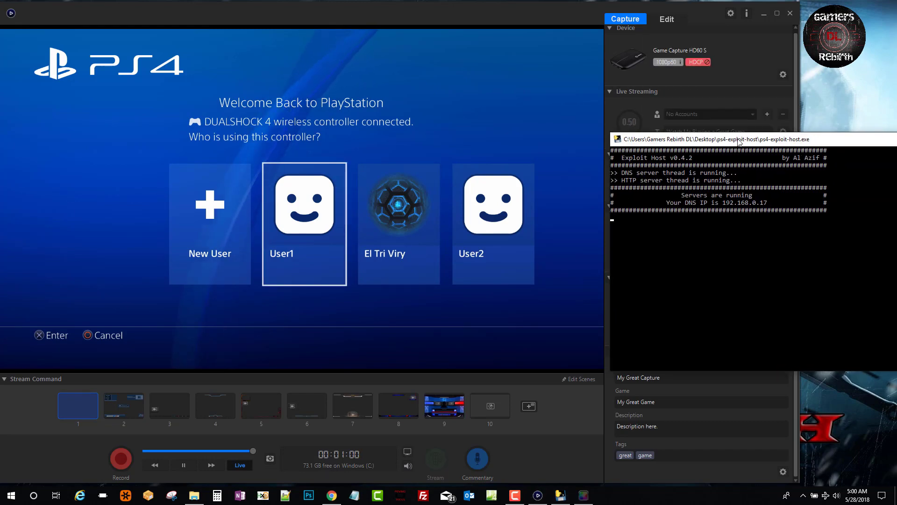
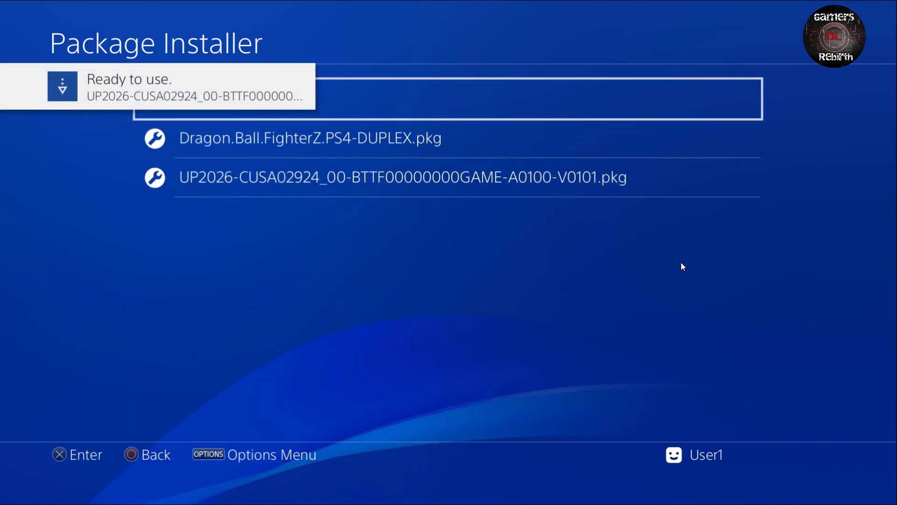
# Leave the PS4 Package Installer and return to the Game settings.
pyautogui.press('Escape')
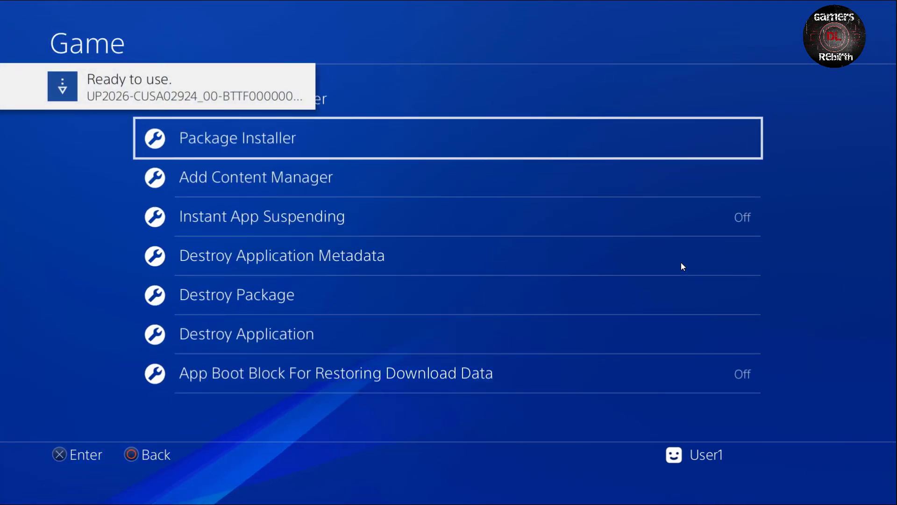
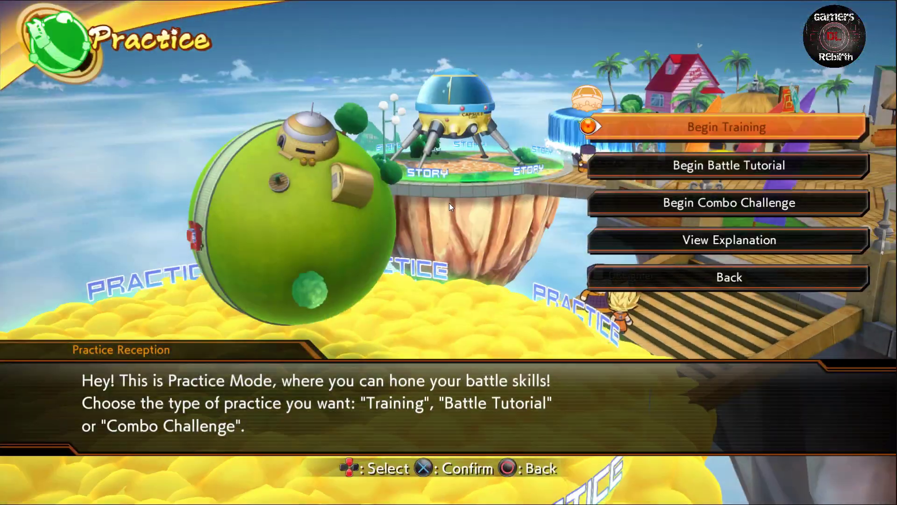
pyautogui.press('Return')
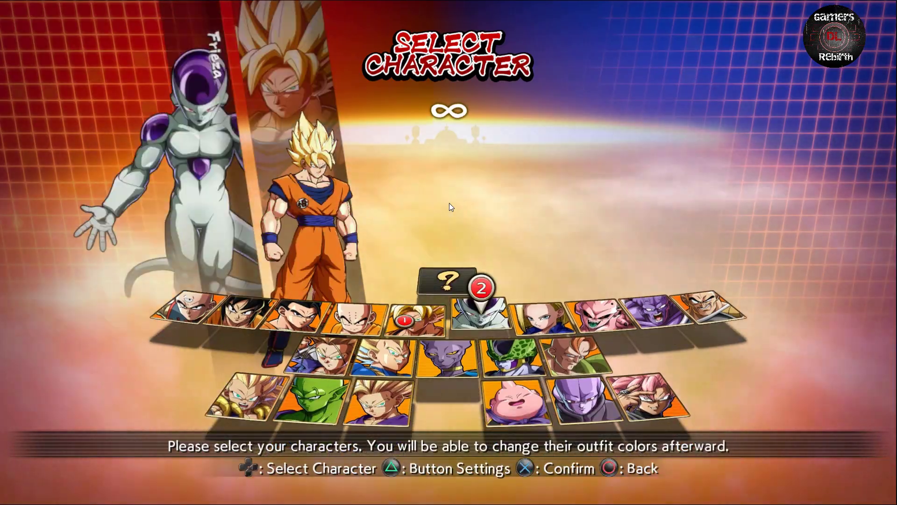
pyautogui.press('Return')
pyautogui.press('Return')
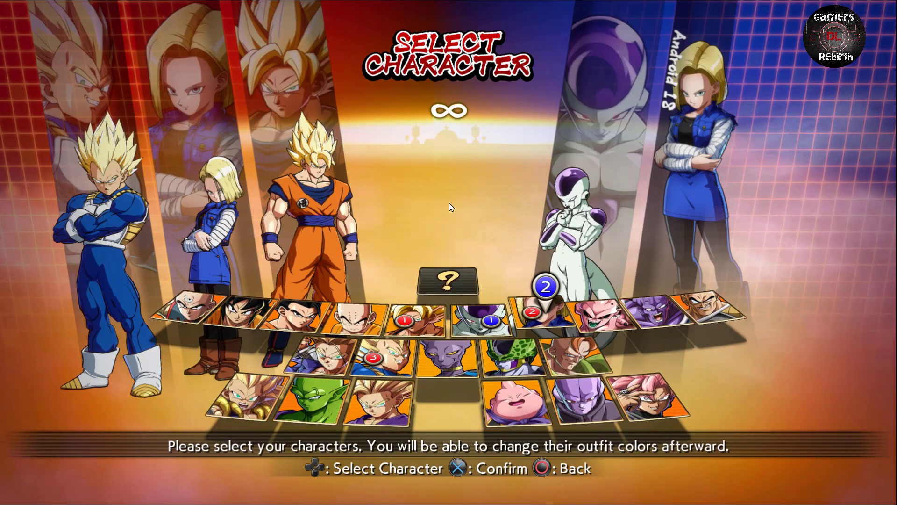
pyautogui.press('Return')
pyautogui.press('Return')
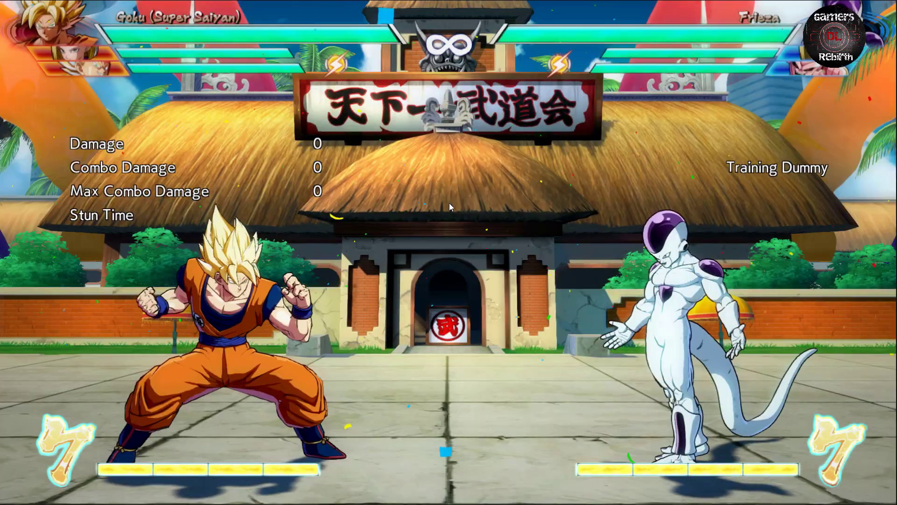
pyautogui.press('d')
pyautogui.press('d')
pyautogui.press('u')
pyautogui.press('u')
pyautogui.press('u')
pyautogui.press('u')
pyautogui.press('u')
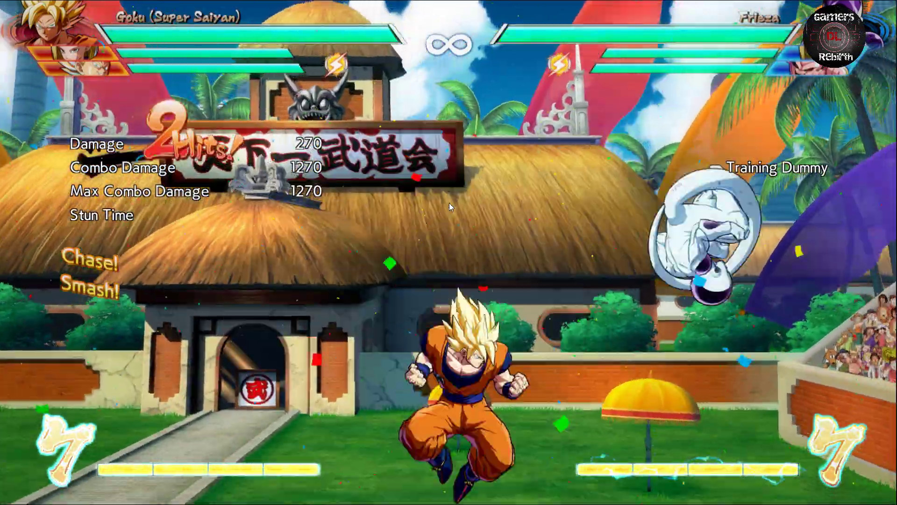
pyautogui.press('d')
pyautogui.press('d')
pyautogui.press('k')
pyautogui.press('j')
pyautogui.hotkey('s', 'i')
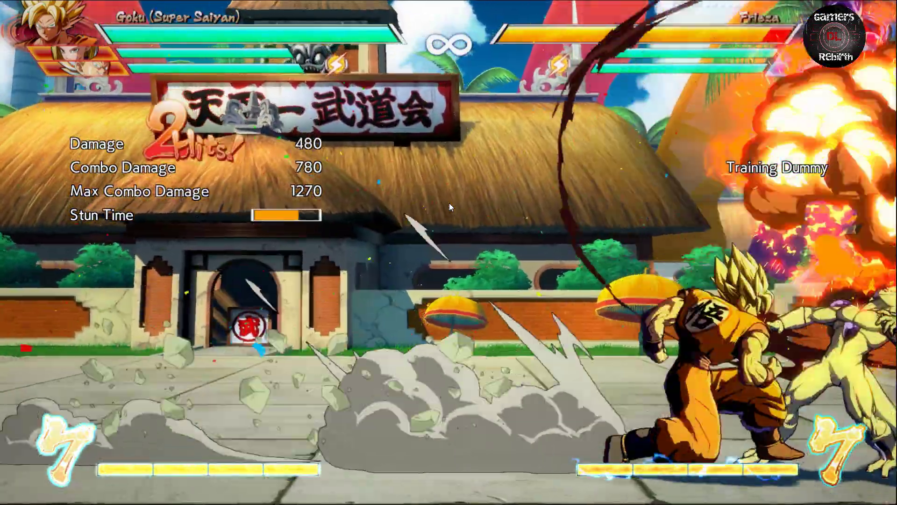
pyautogui.hotkey('s', 'k')
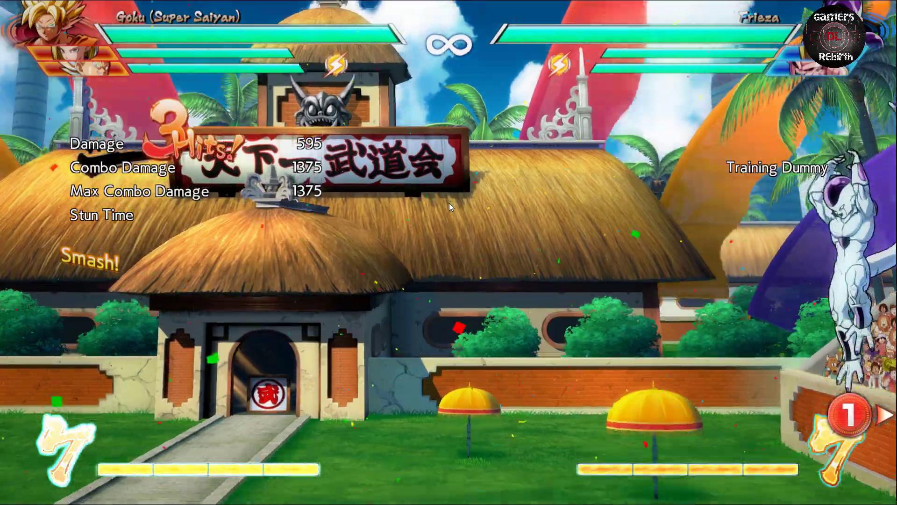
pyautogui.press('o')
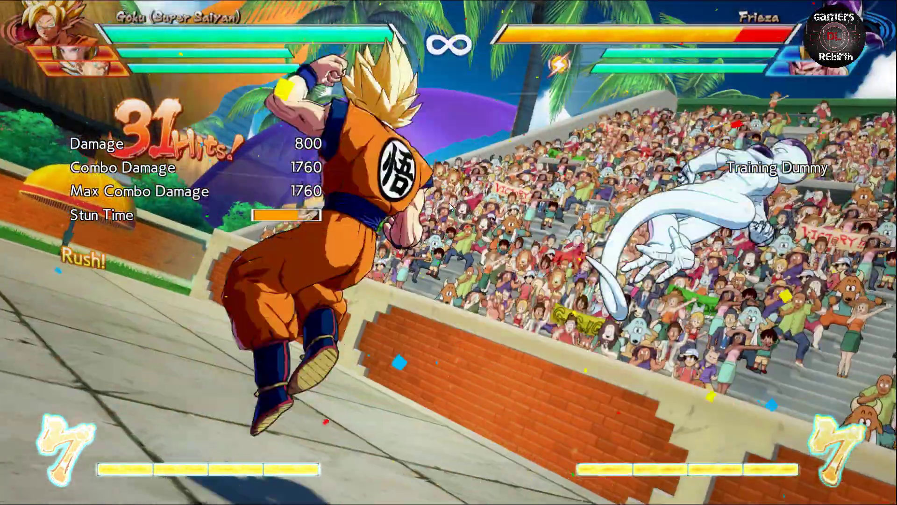
pyautogui.press('u')
pyautogui.press('u')
pyautogui.press('u')
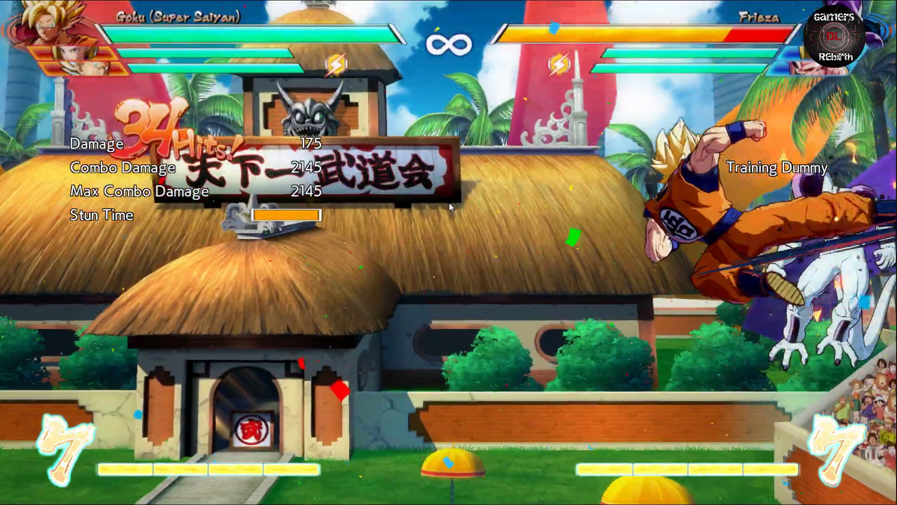
pyautogui.press('k')
pyautogui.hotkey('i', 'k')
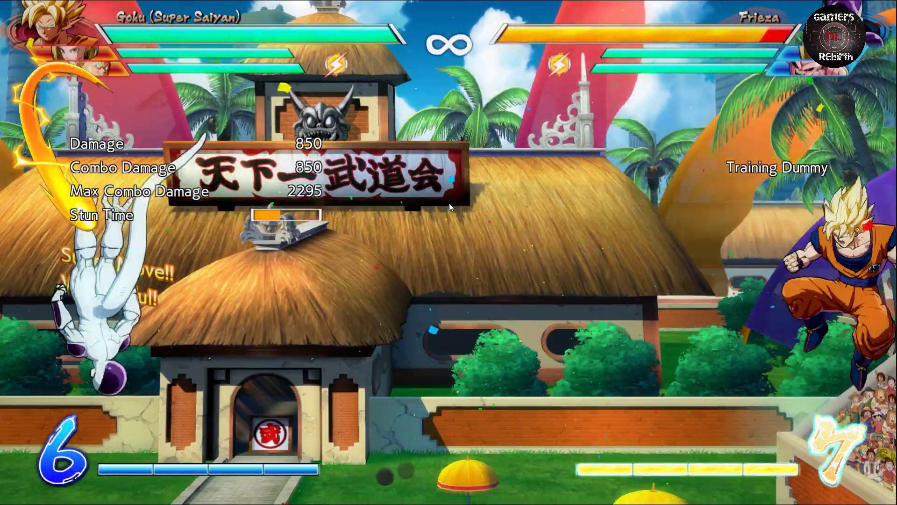
pyautogui.press('a')
pyautogui.press('a')
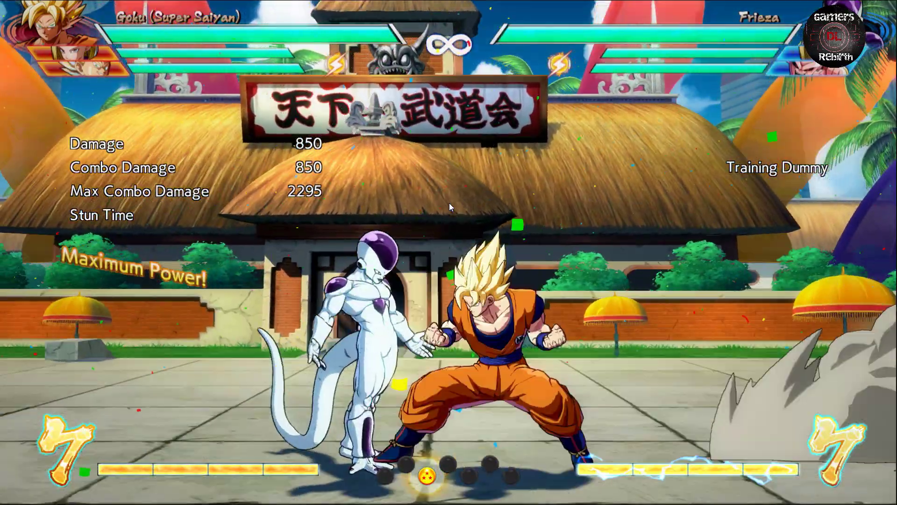
pyautogui.press('u')
pyautogui.press('u')
pyautogui.press('u')
pyautogui.press('a')
pyautogui.press('a')
pyautogui.hotkey('w', 'a')
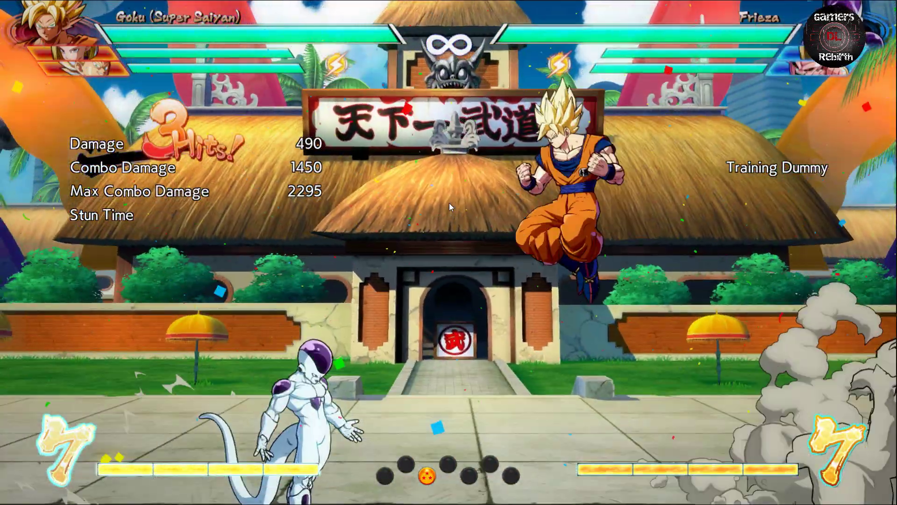
pyautogui.press('u')
pyautogui.hotkey('s', 'k')
pyautogui.press('s')
pyautogui.press('a')
pyautogui.hotkey('j', 'k')
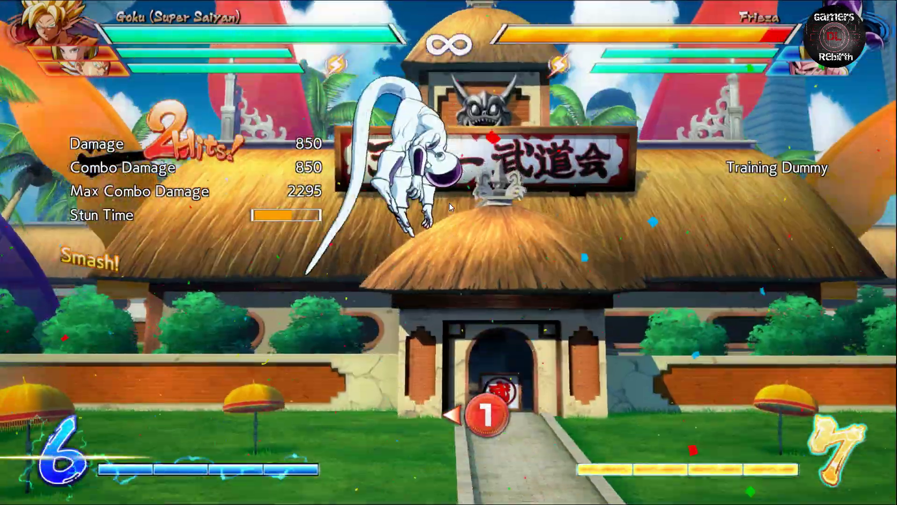